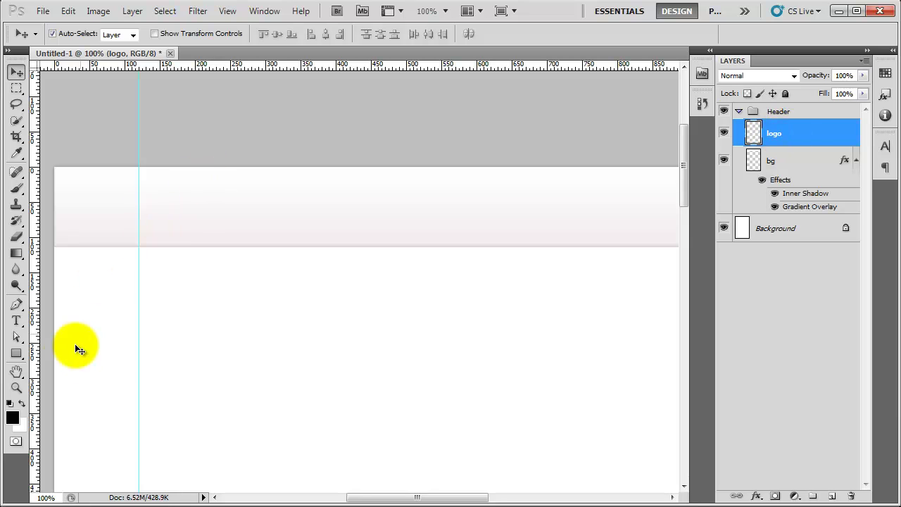
Draw a black rounded square about 70 px wide with 5 px corner radius, starting at X 120, Y 15 on the header's vertical guide.
{"action": "left_click", "coordinate": [16, 353]}
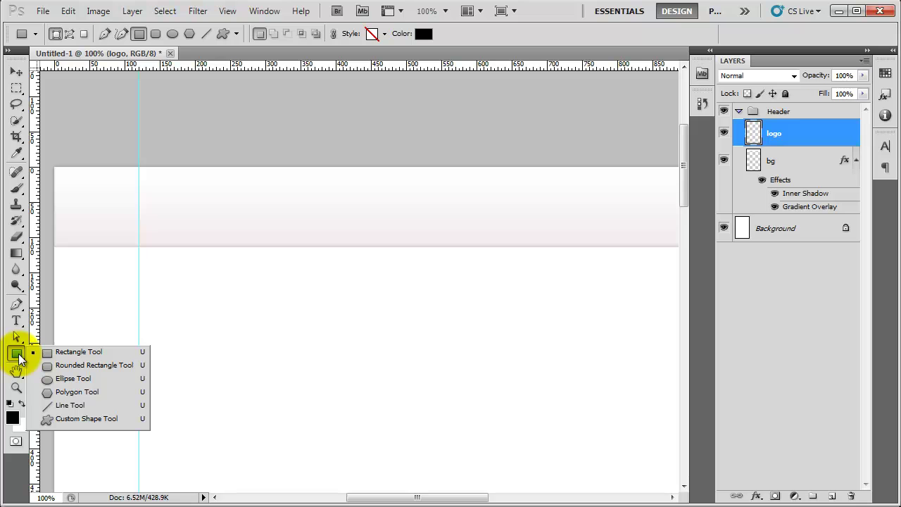
{"action": "left_click", "coordinate": [100, 364]}
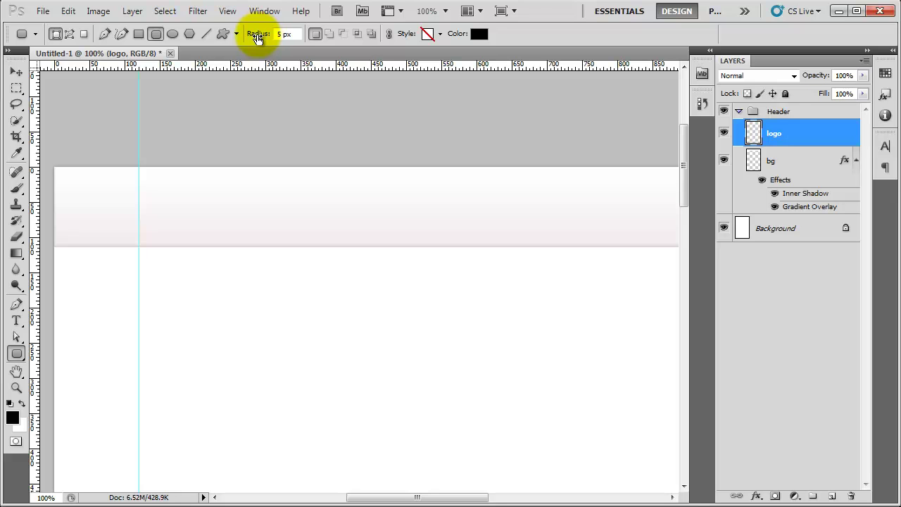
{"action": "left_click", "coordinate": [283, 35]}
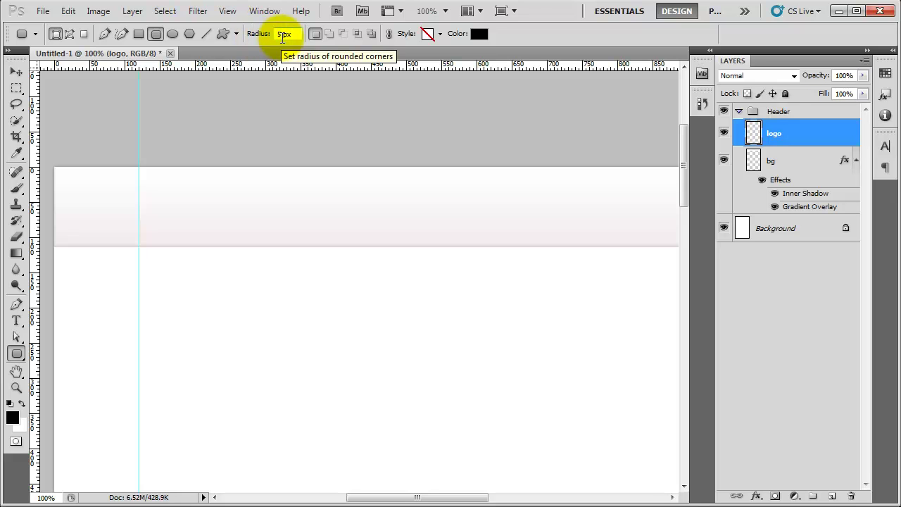
{"action": "key", "text": "Return"}
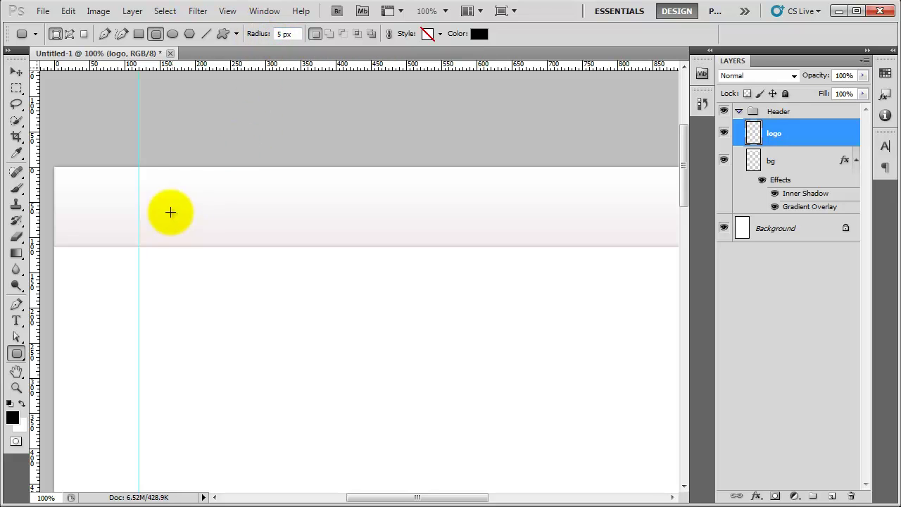
{"action": "left_click", "coordinate": [885, 115]}
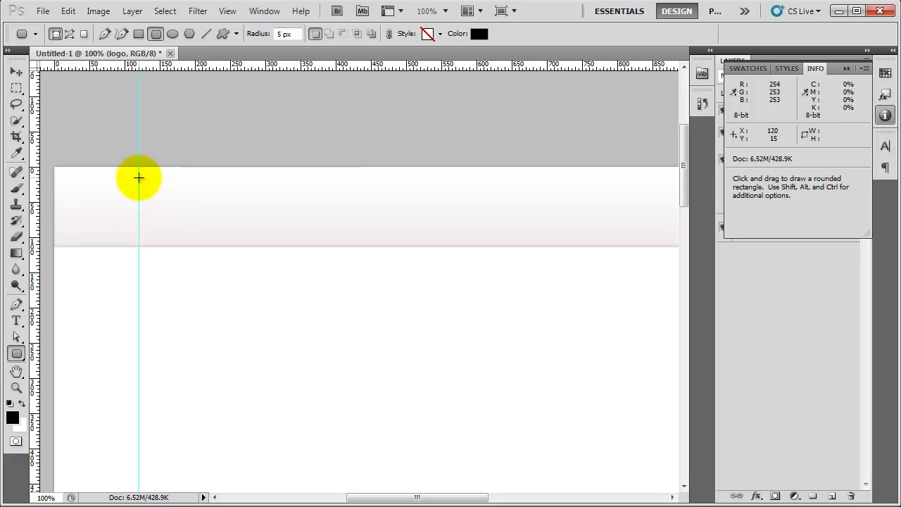
{"action": "left_click_drag", "start_coordinate": [139, 178], "coordinate": [226, 227]}
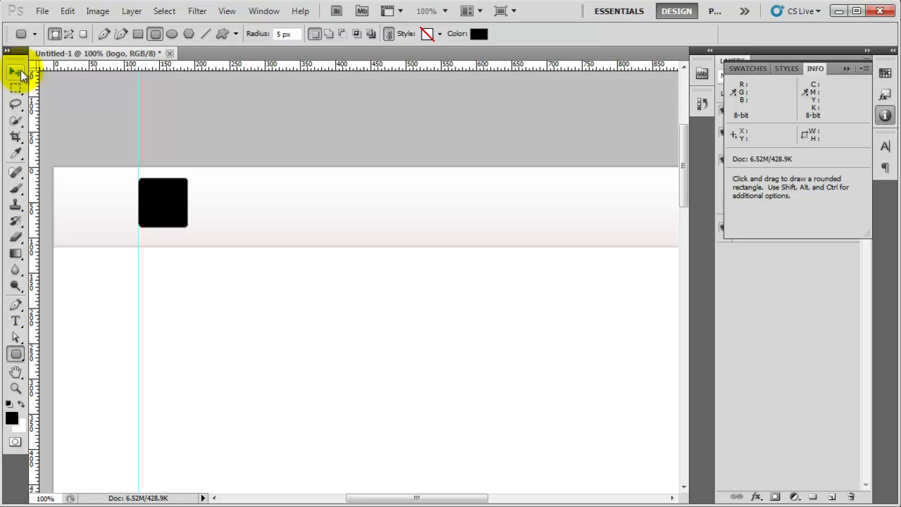
Align the logo square and the header's bg layer by their vertical centers.
{"action": "left_click", "coordinate": [20, 74]}
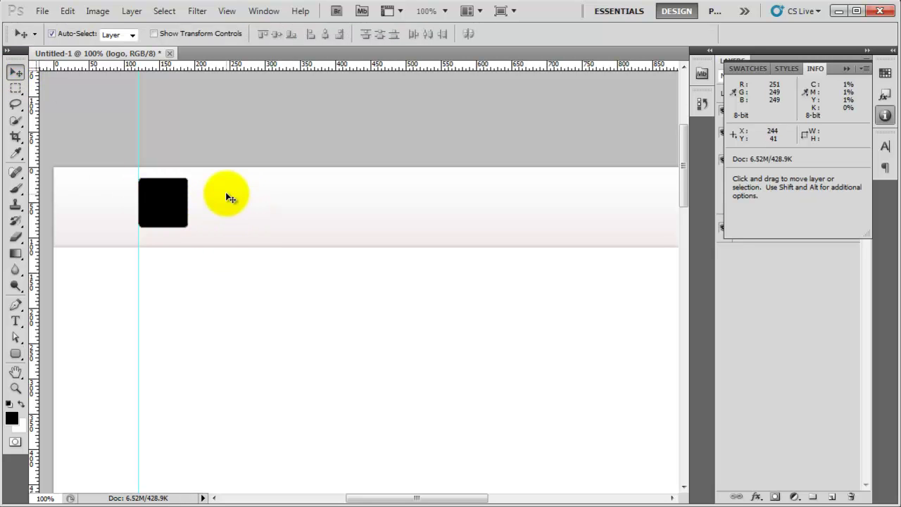
{"action": "left_click", "coordinate": [884, 114]}
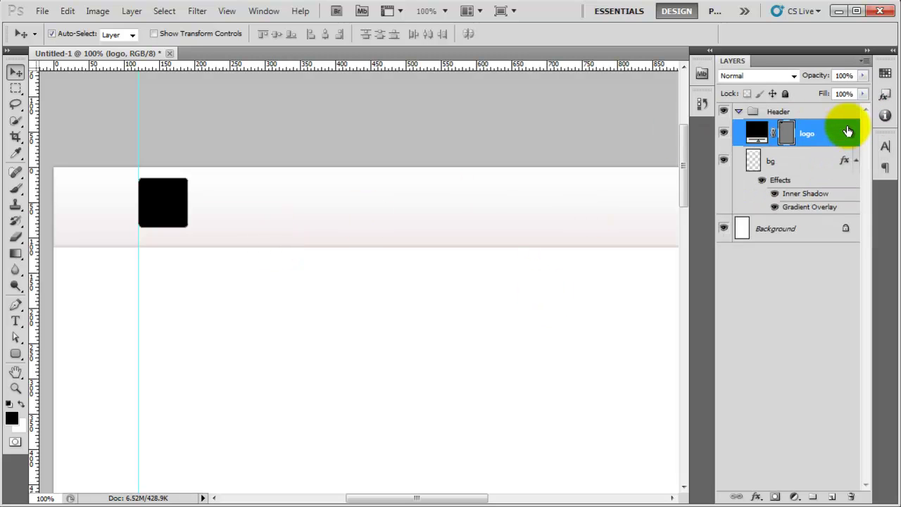
{"action": "left_click", "coordinate": [806, 162], "text": "shift"}
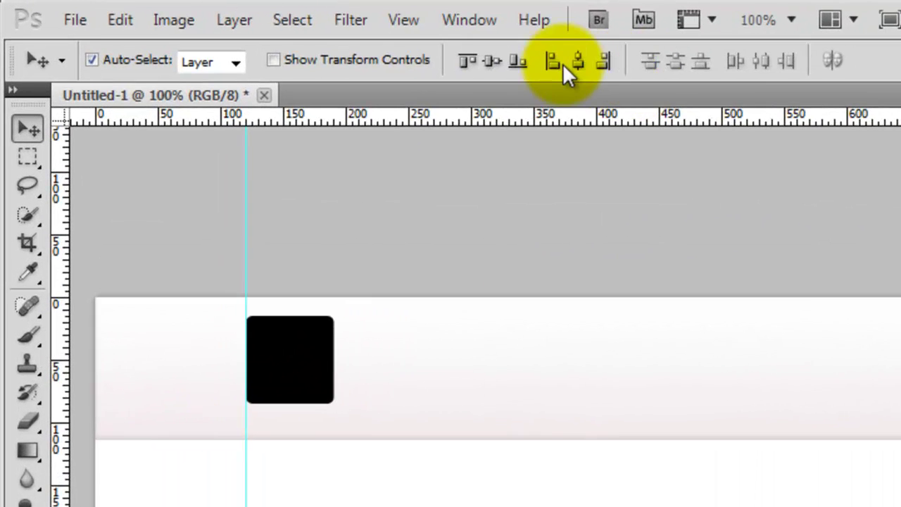
{"action": "left_click", "coordinate": [491, 60]}
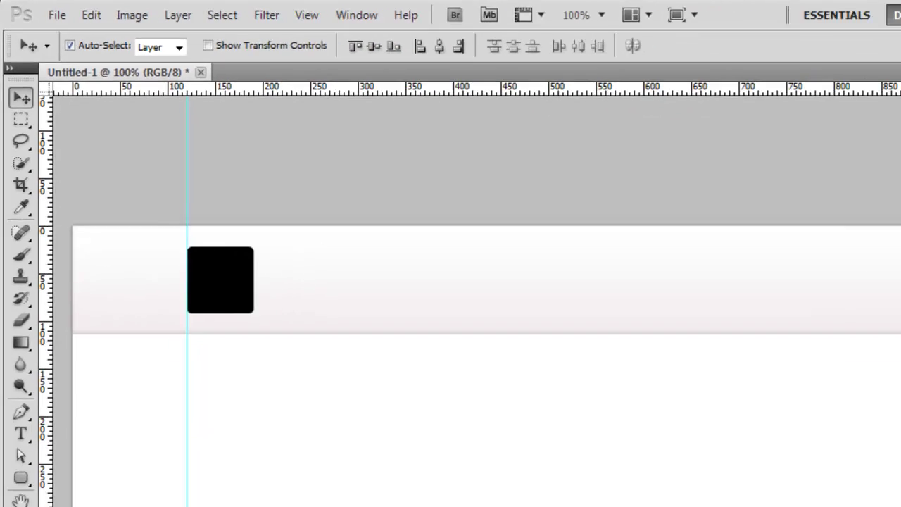
Add a Gradient Overlay to the logo layer and set the gradient's starting color stop to #4dd3ff.
{"action": "left_click", "coordinate": [824, 133]}
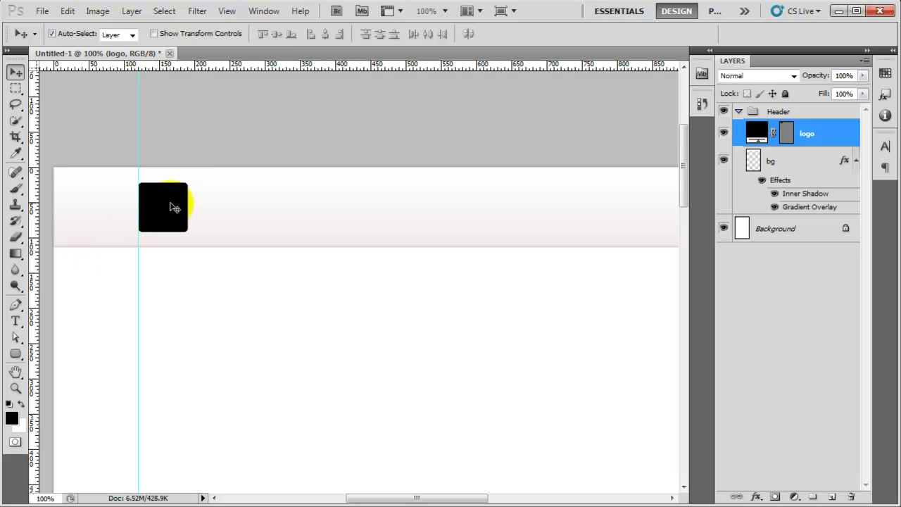
{"action": "double_click", "coordinate": [834, 135]}
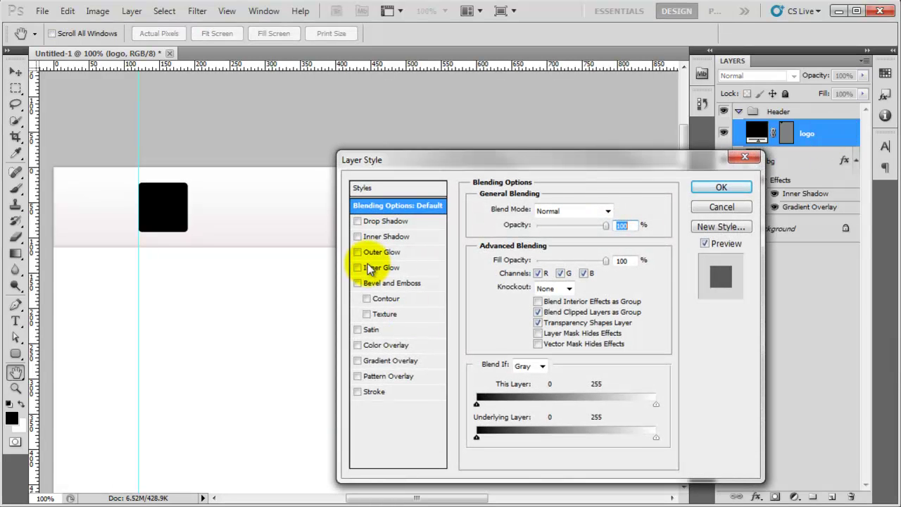
{"action": "left_click", "coordinate": [391, 362]}
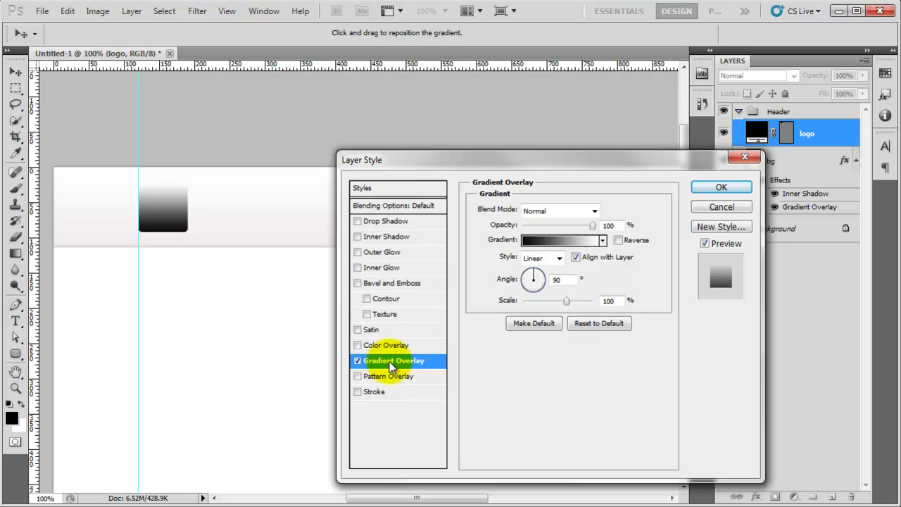
{"action": "left_click", "coordinate": [555, 243]}
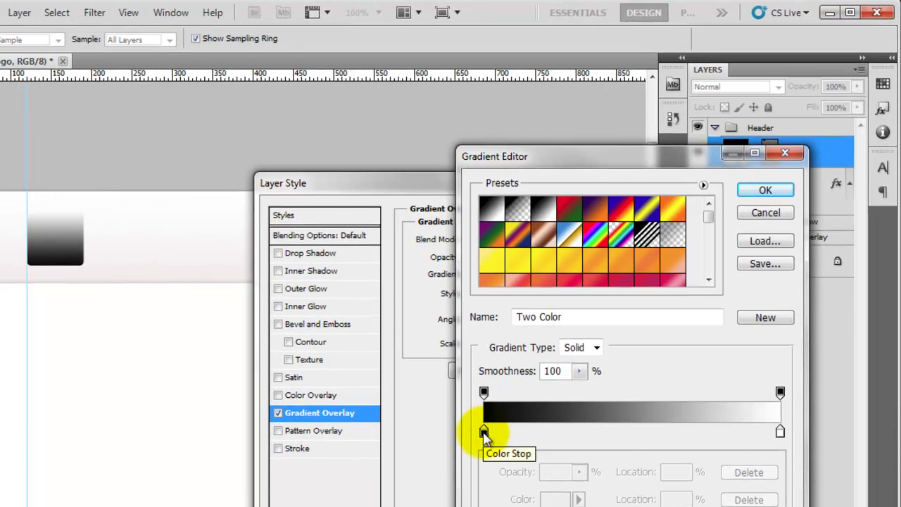
{"action": "left_click", "coordinate": [483, 432]}
{"action": "double_click", "coordinate": [483, 432]}
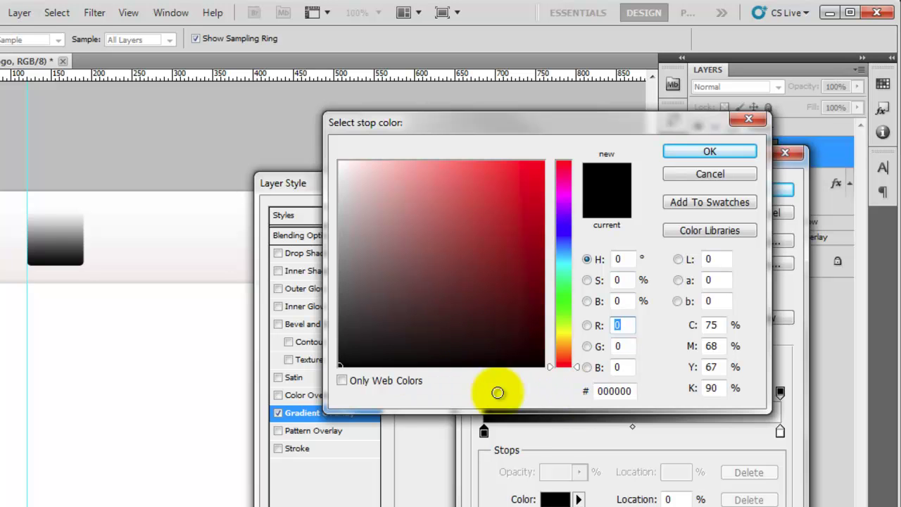
{"action": "mouse_move", "coordinate": [577, 257]}
{"action": "left_mouse_down"}
{"action": "mouse_move", "coordinate": [569, 265]}
{"action": "mouse_move", "coordinate": [567, 247]}
{"action": "mouse_move", "coordinate": [503, 187]}
{"action": "mouse_move", "coordinate": [504, 168]}
{"action": "mouse_move", "coordinate": [493, 173]}
{"action": "left_mouse_up"}
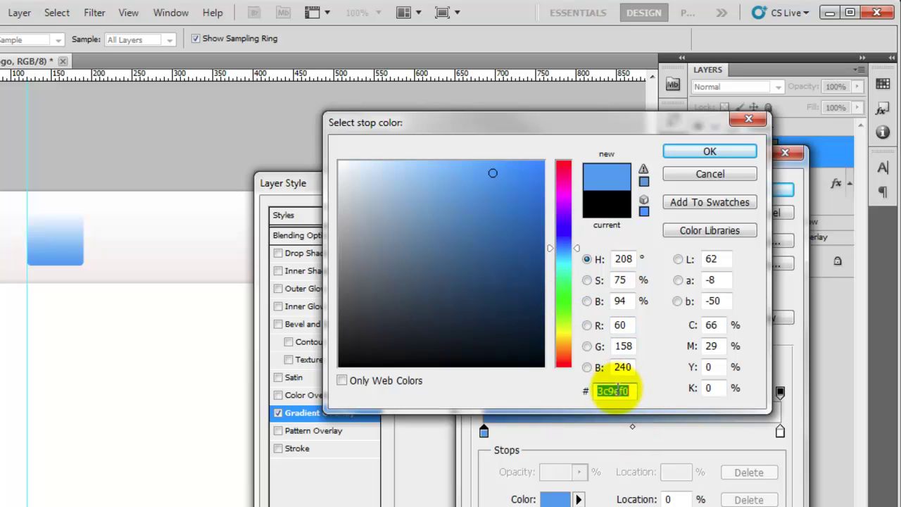
{"action": "type", "text": "4dd3"}
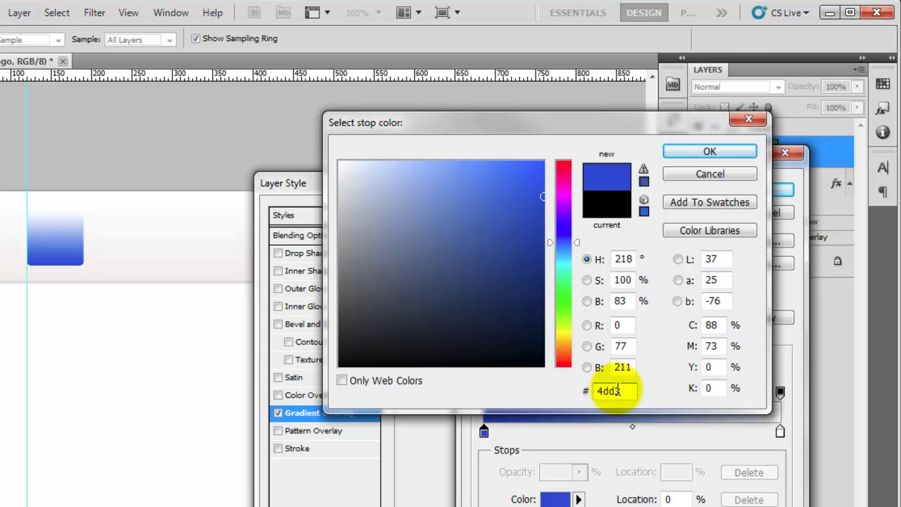
{"action": "type", "text": "ff"}
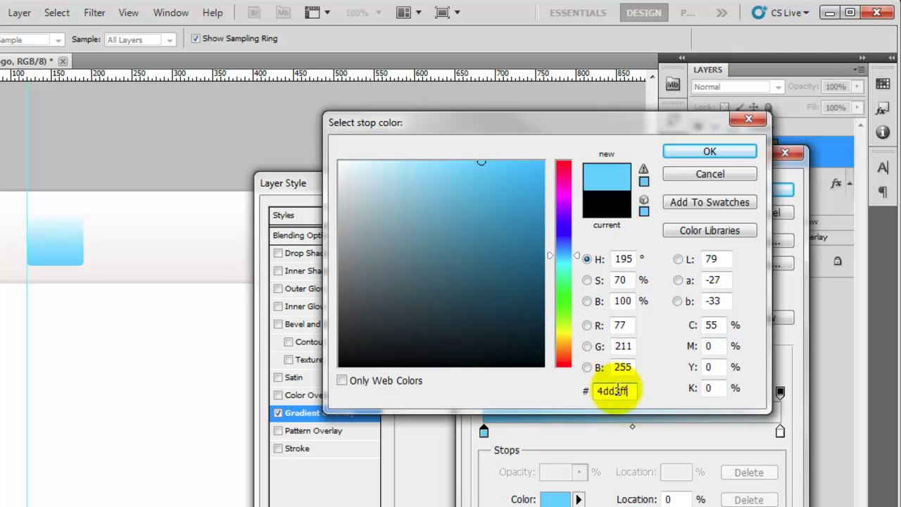
{"action": "left_click", "coordinate": [719, 150]}
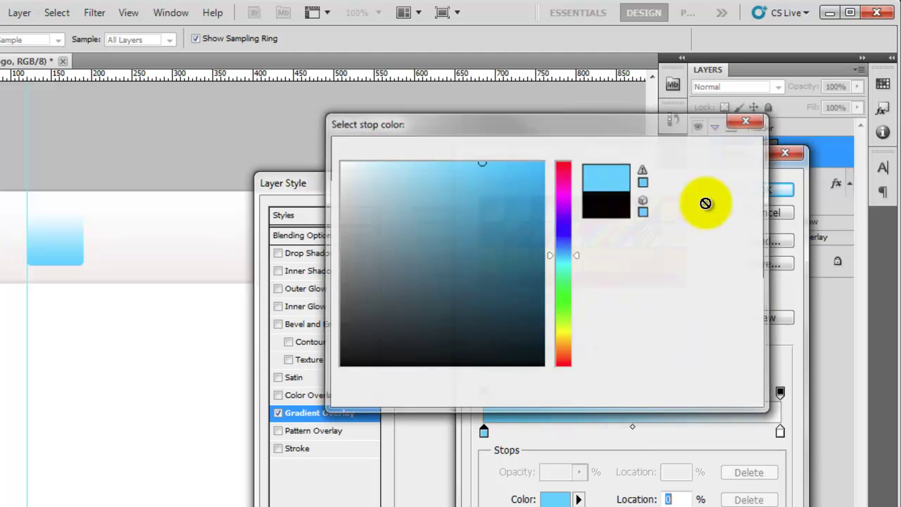
Set the logo gradient's end color stop to #41c4ef and apply the layer style.
{"action": "double_click", "coordinate": [780, 430]}
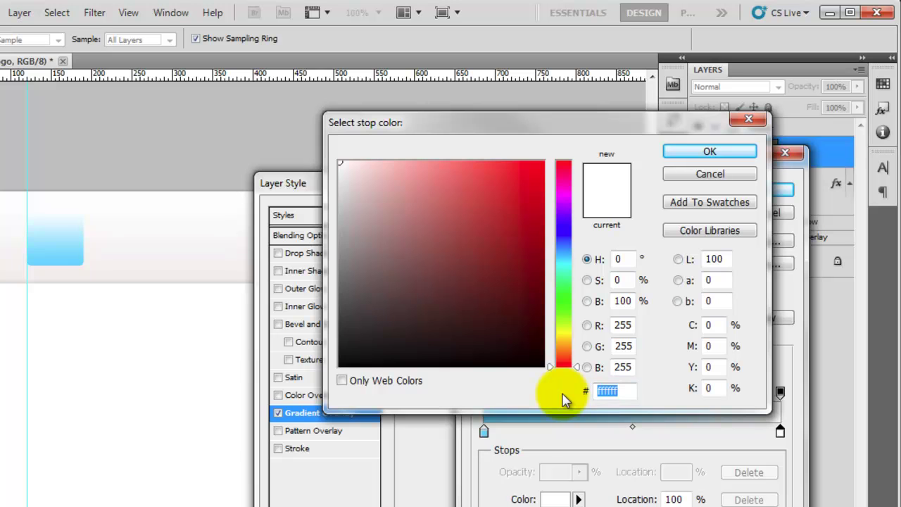
{"action": "type", "text": "41c"}
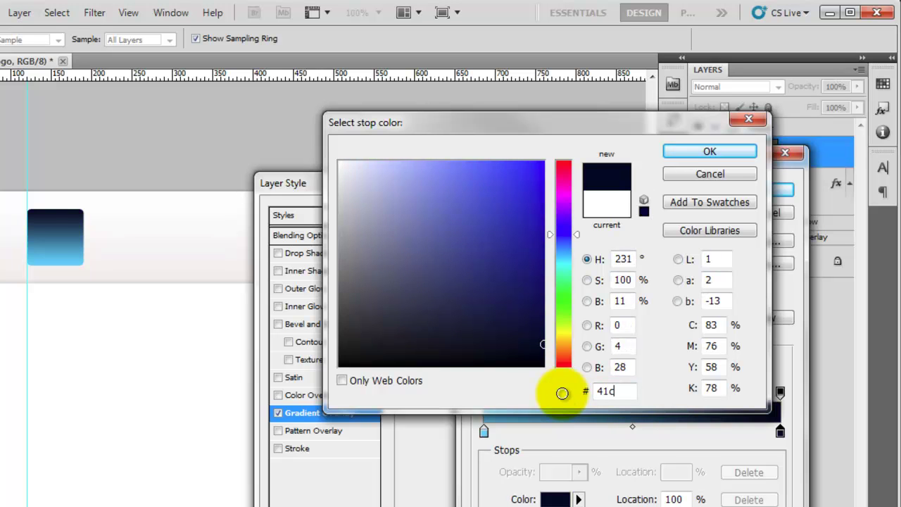
{"action": "type", "text": "4ef"}
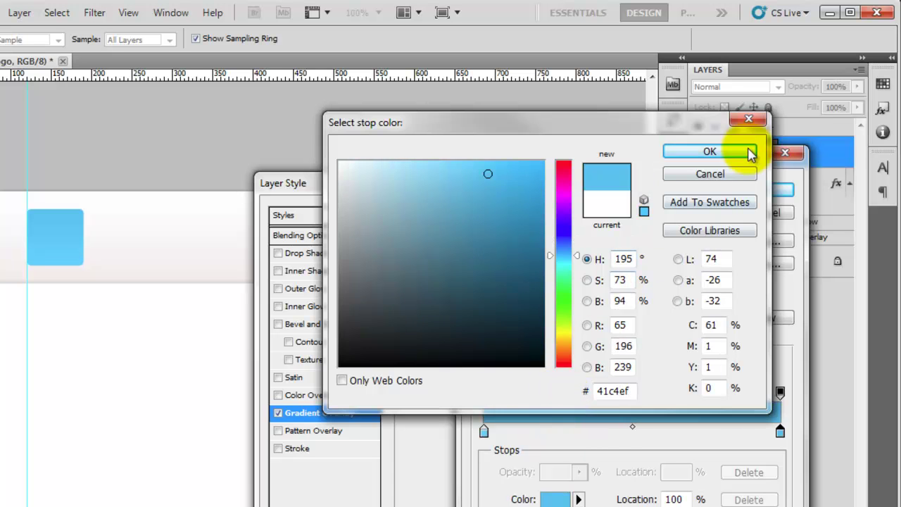
{"action": "left_click", "coordinate": [749, 153]}
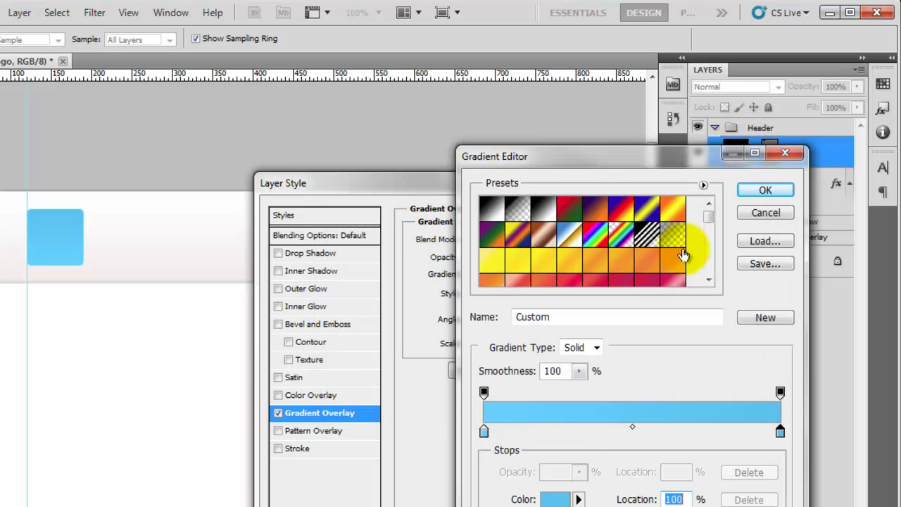
{"action": "left_click", "coordinate": [762, 191]}
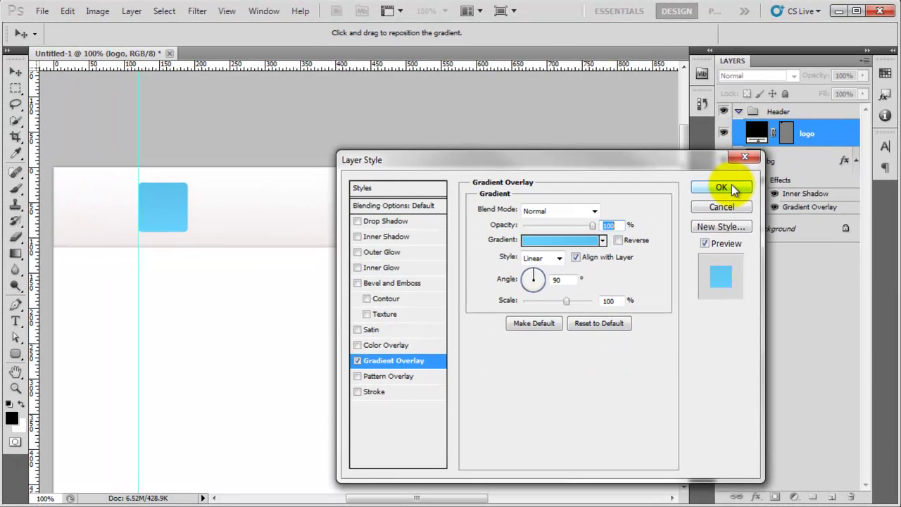
{"action": "left_click", "coordinate": [731, 186]}
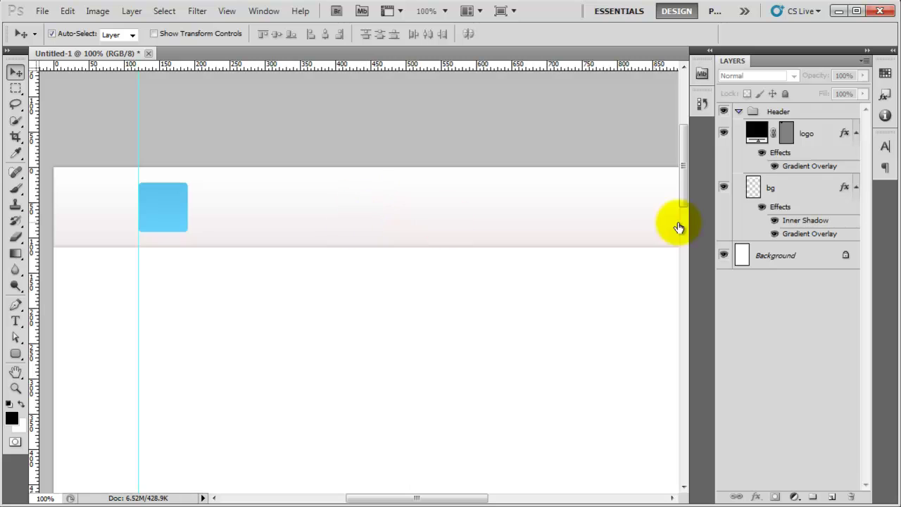
Add a new layer above the logo layer and place a white letter C on the blue square in Aller Bold, 80 px.
{"action": "left_click", "coordinate": [829, 133]}
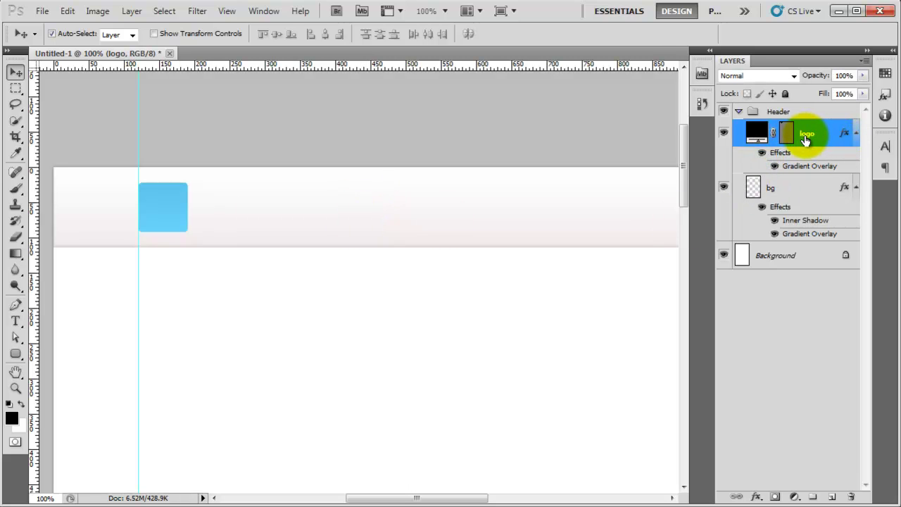
{"action": "left_click", "coordinate": [832, 496]}
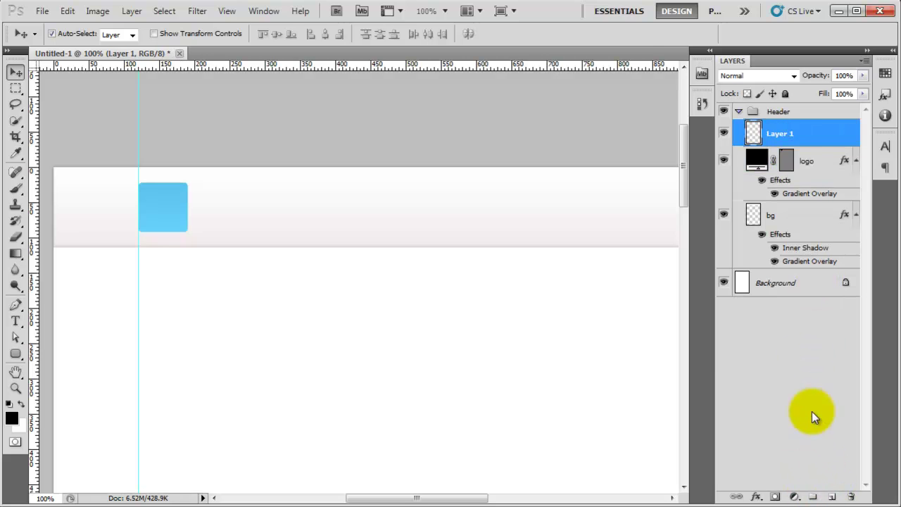
{"action": "left_click", "coordinate": [16, 323]}
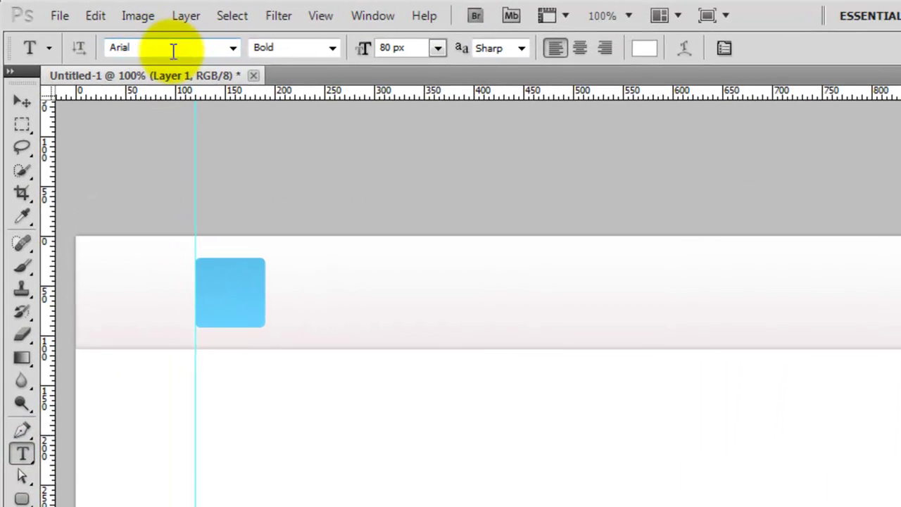
{"action": "left_click", "coordinate": [173, 48]}
{"action": "type", "text": "Aller"}
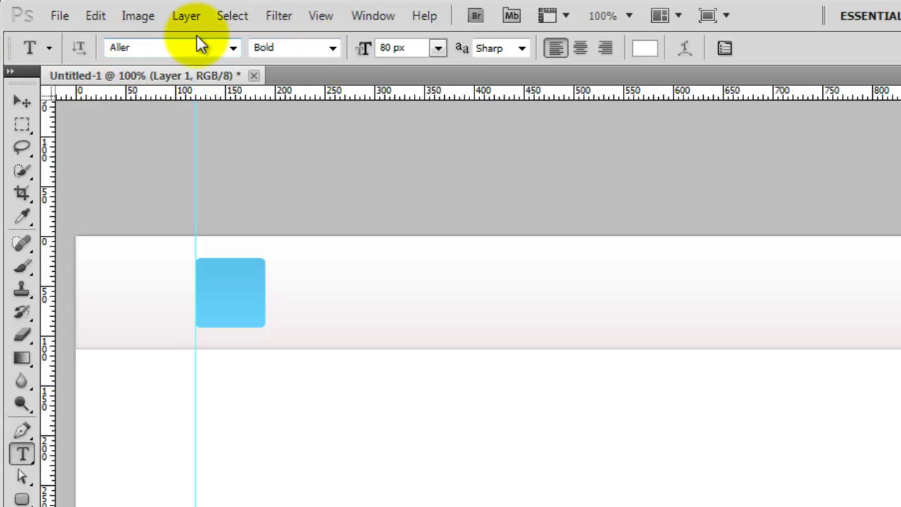
{"action": "left_click", "coordinate": [329, 48]}
{"action": "left_click", "coordinate": [329, 48]}
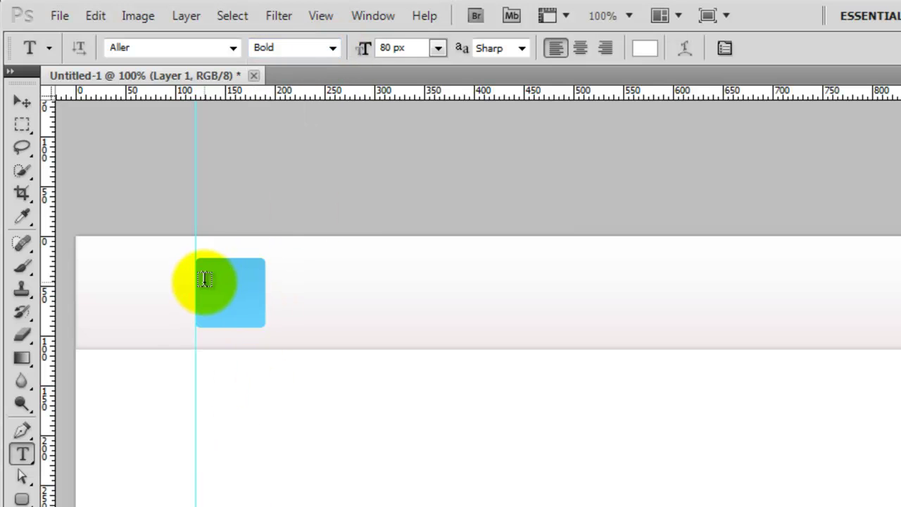
{"action": "left_click", "coordinate": [218, 299]}
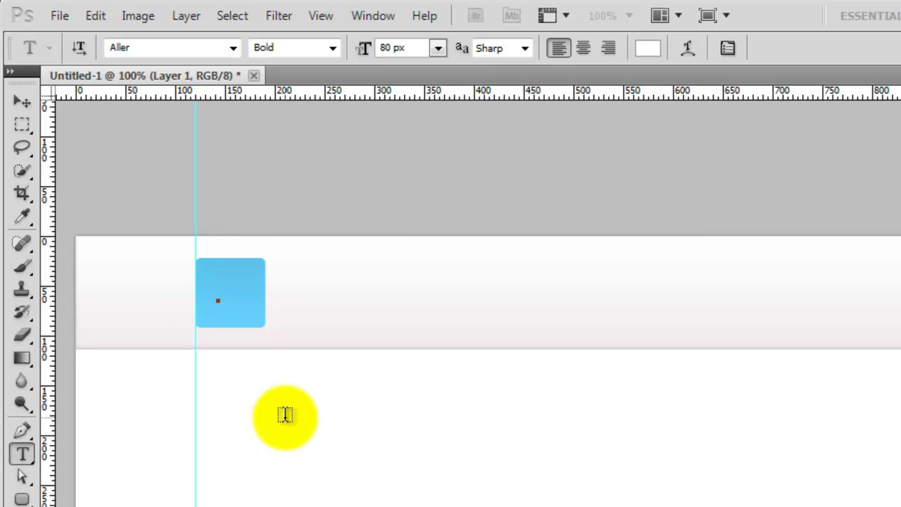
{"action": "type", "text": "C"}
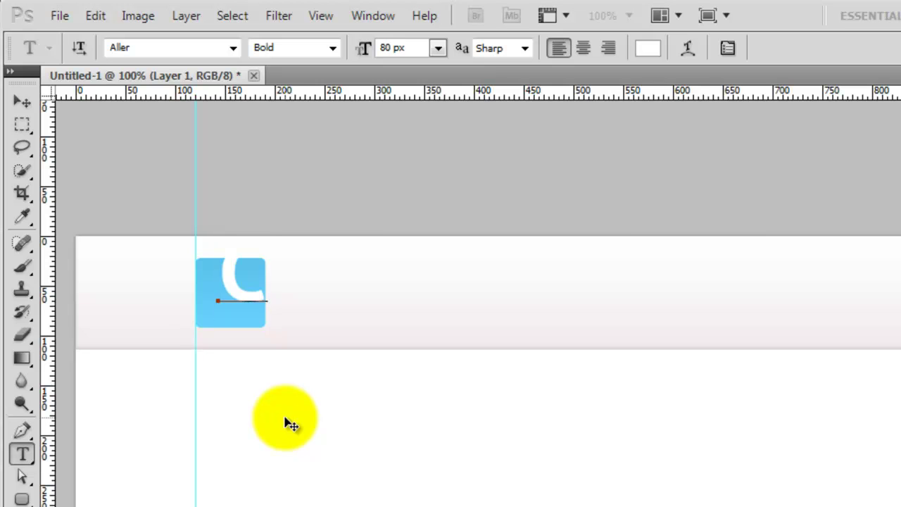
{"action": "left_click", "coordinate": [24, 100]}
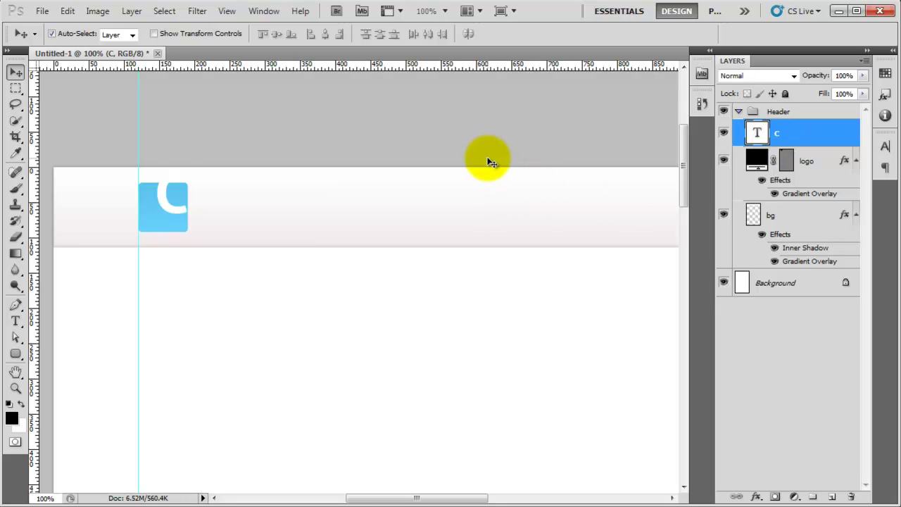
Rotate the white letter C by -90 degrees so its opening faces up.
{"action": "key", "text": "ctrl+t"}
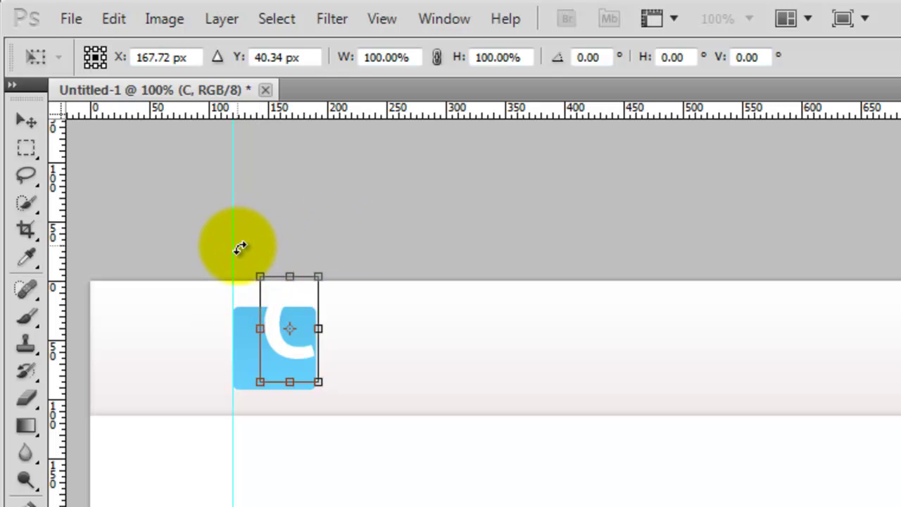
{"action": "left_click_drag", "start_coordinate": [237, 256], "coordinate": [164, 354]}
{"action": "left_click_drag", "start_coordinate": [164, 354], "coordinate": [171, 398]}
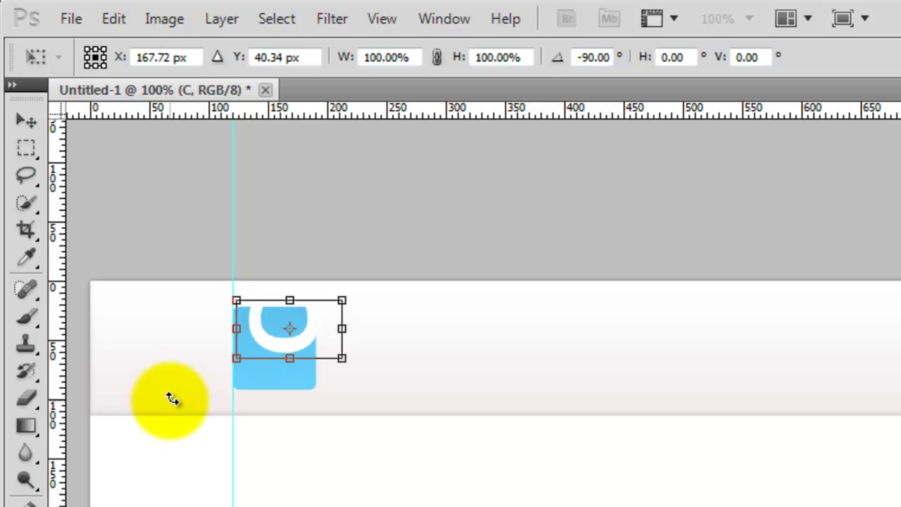
{"action": "key", "text": "Return"}
Nudge the rotated letter C left about 7 px to center it horizontally on the blue square.
{"action": "key", "text": "Left"}
{"action": "key", "text": "Left"}
{"action": "key", "text": "Left"}
{"action": "key", "text": "Left"}
{"action": "key", "text": "Left"}
{"action": "key", "text": "Left"}
{"action": "key", "text": "Left"}
{"action": "key", "text": "Left"}
{"action": "key", "text": "Left"}
{"action": "key", "text": "Left"}
{"action": "key", "text": "Left"}
{"action": "key", "text": "Left"}
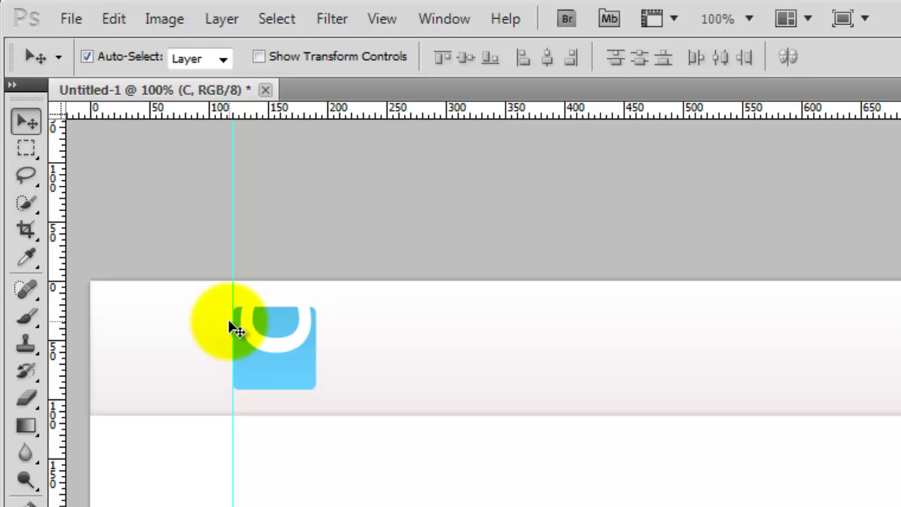
Scale the rotated letter C proportionally from its center to about 111%.
{"action": "key", "text": "ctrl+t"}
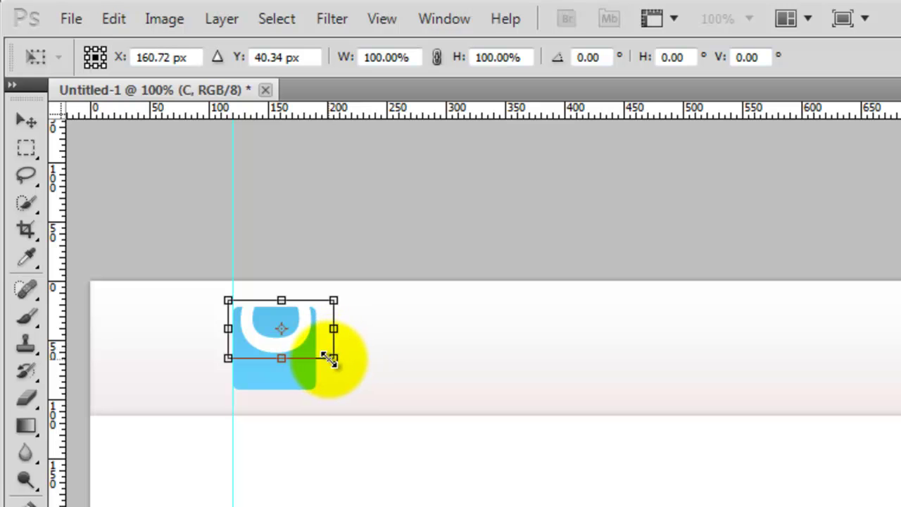
{"action": "left_click_drag", "start_coordinate": [329, 356], "coordinate": [336, 361]}
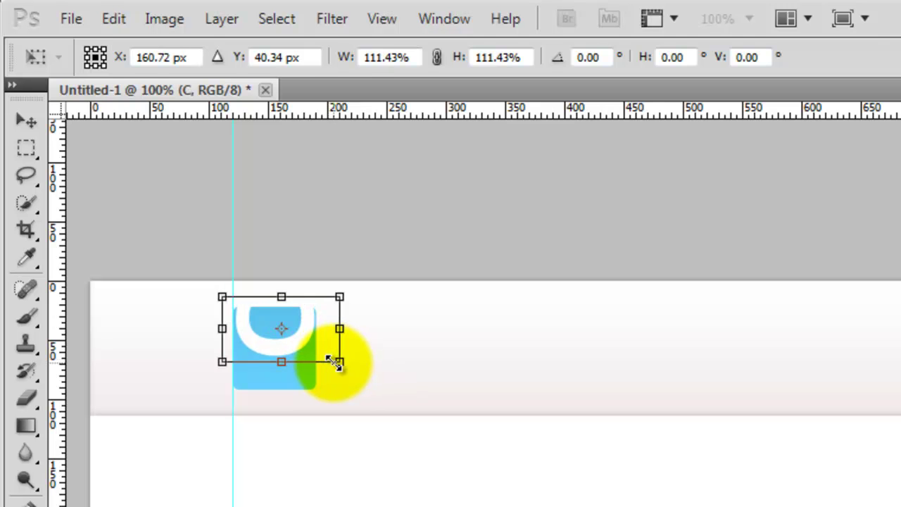
{"action": "key", "text": "Return"}
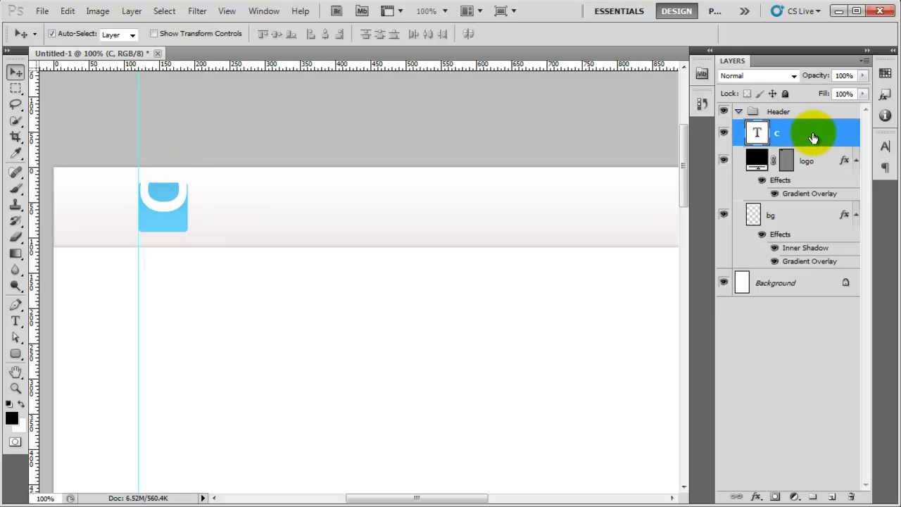
Duplicate the C layer and scale the copy from its center to about 47%, nested inside the original letter.
{"action": "left_click_drag", "start_coordinate": [813, 133], "coordinate": [834, 496]}
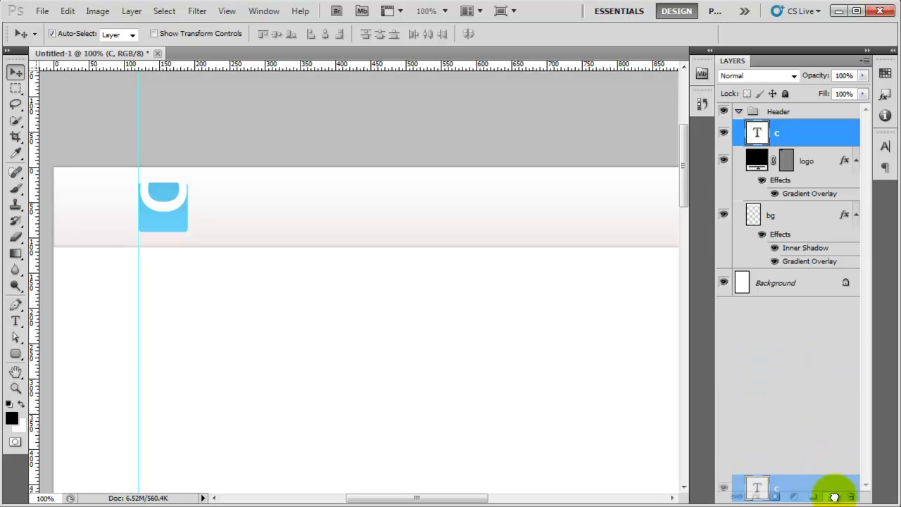
{"action": "left_click_drag", "start_coordinate": [834, 496], "coordinate": [824, 491]}
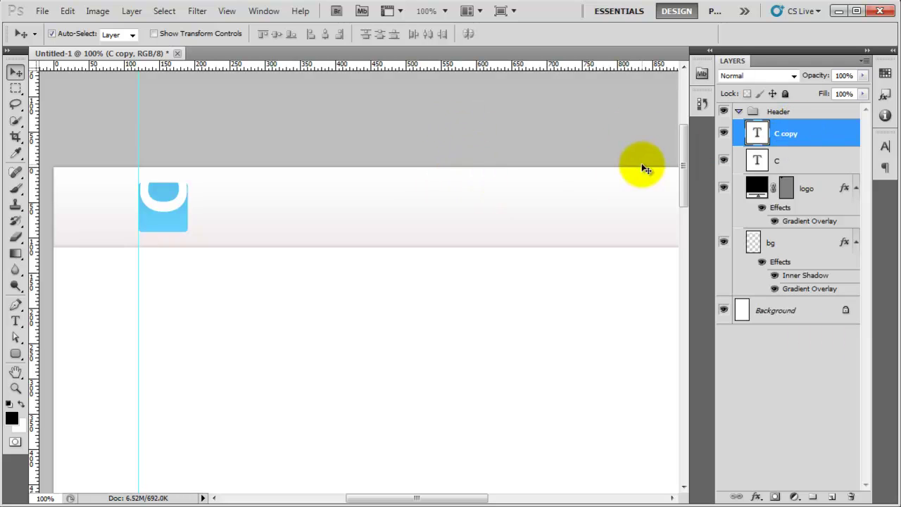
{"action": "left_click_drag", "start_coordinate": [170, 195], "coordinate": [181, 207]}
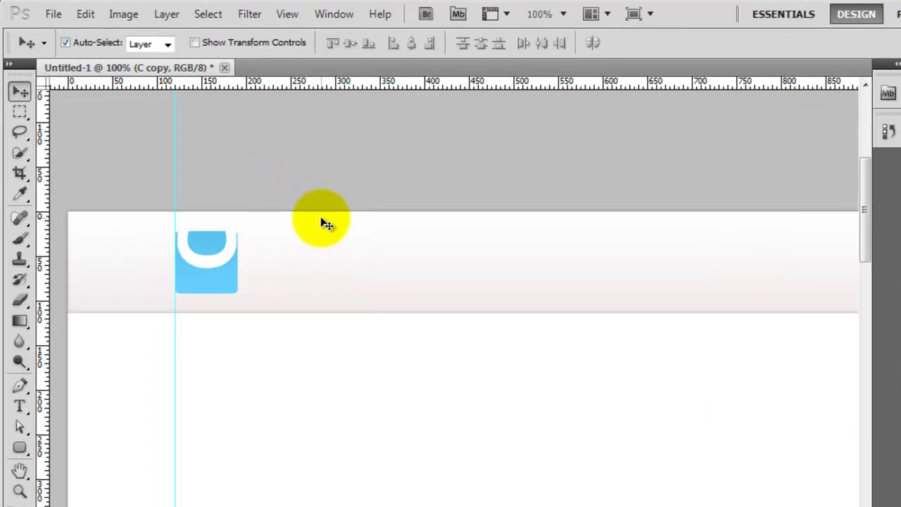
{"action": "key", "text": "ctrl+t"}
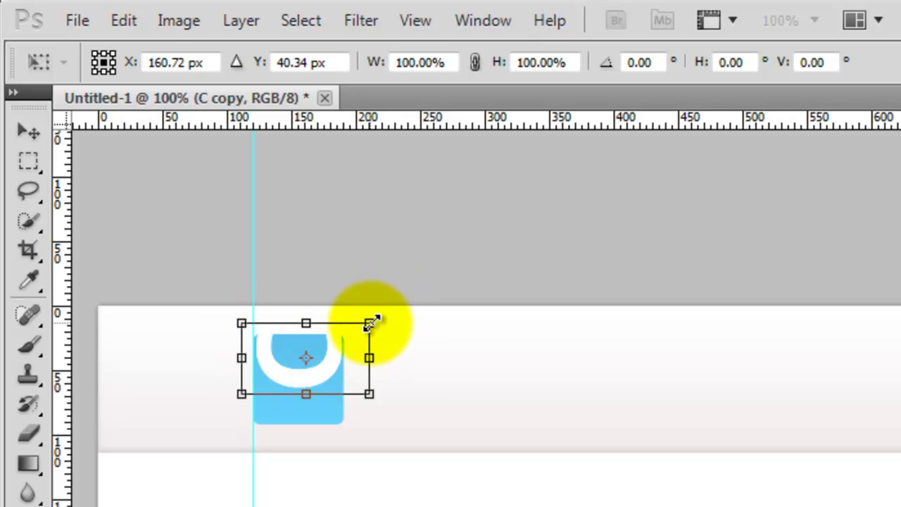
{"action": "left_click_drag", "start_coordinate": [371, 322], "coordinate": [334, 328]}
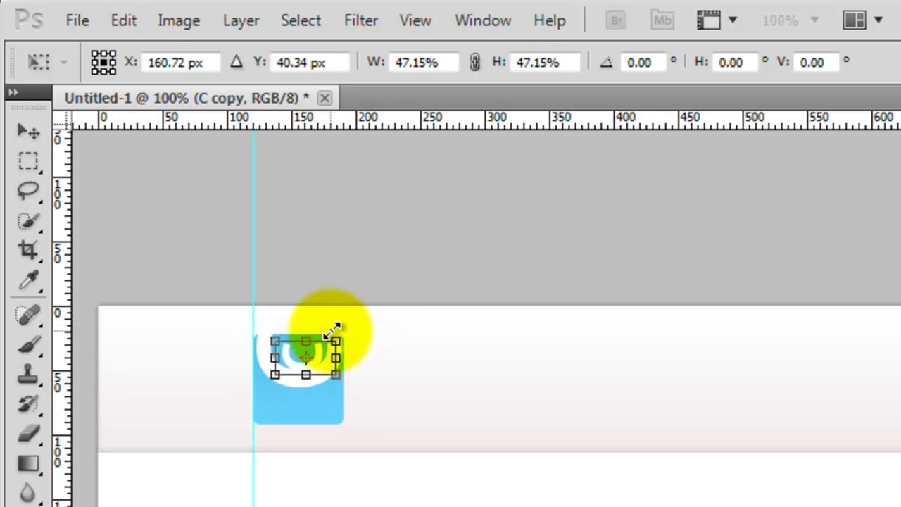
{"action": "key", "text": "Return"}
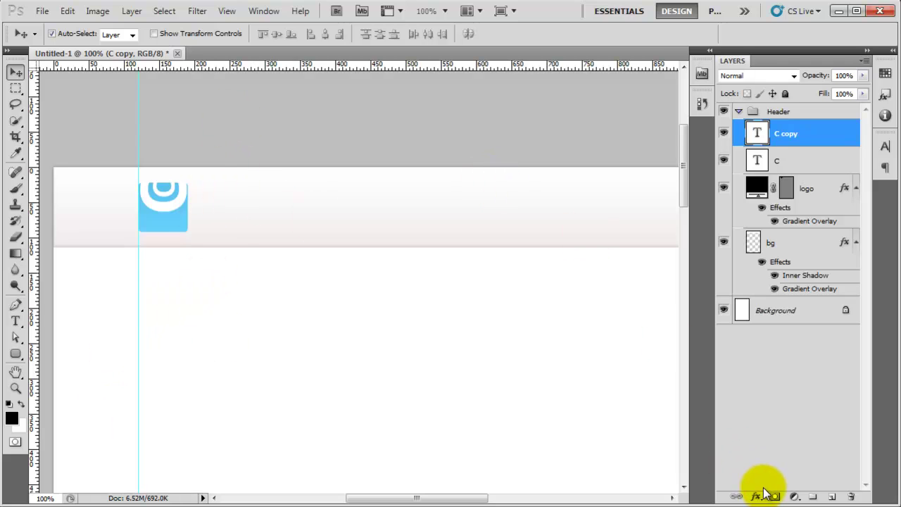
Add a new layer above the C copy and write the text TECH BYTE beside the blue logo square.
{"action": "left_click", "coordinate": [831, 496]}
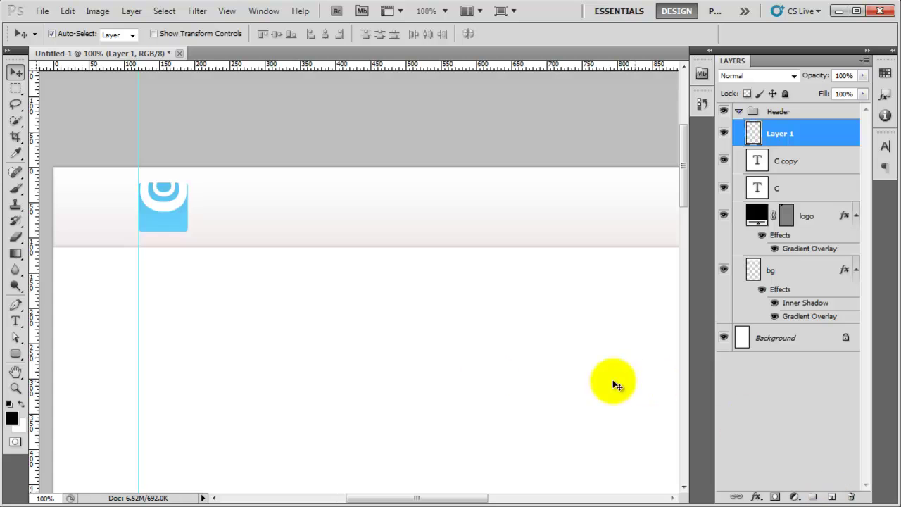
{"action": "key", "text": "t"}
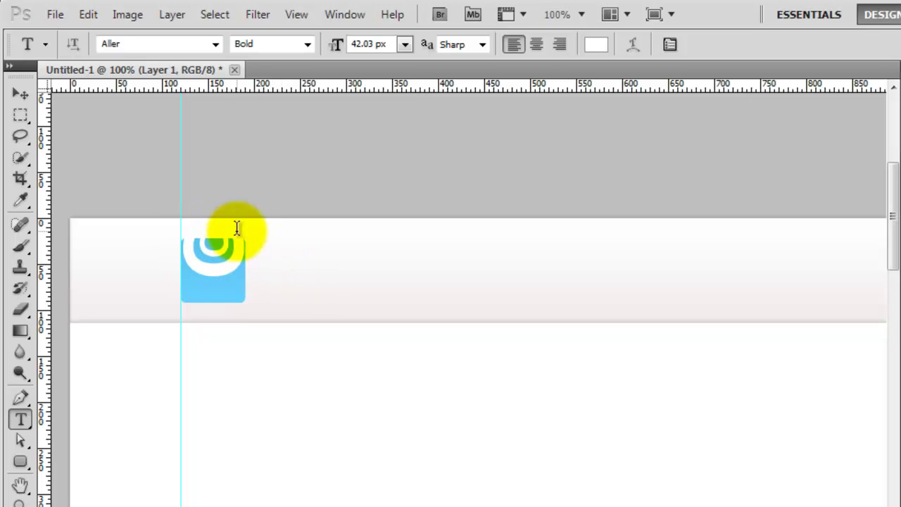
{"action": "left_click", "coordinate": [276, 261]}
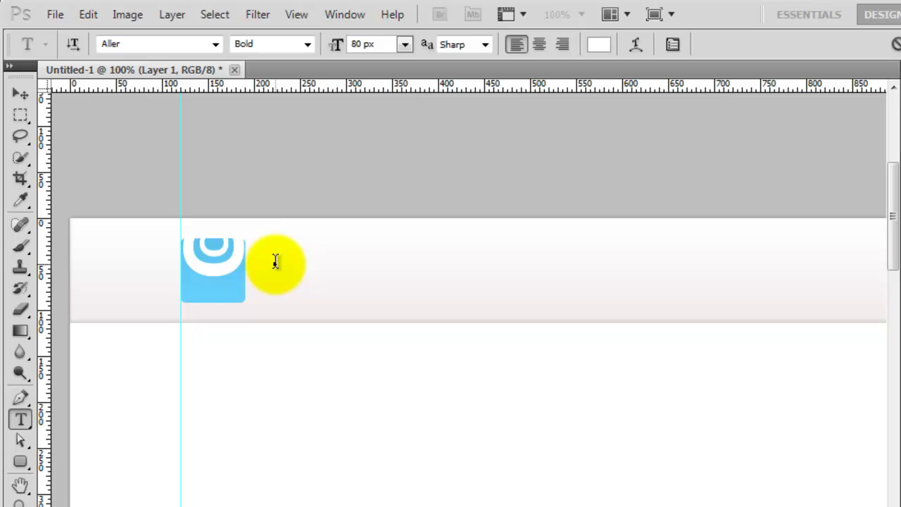
{"action": "type", "text": "Logodesigner"}
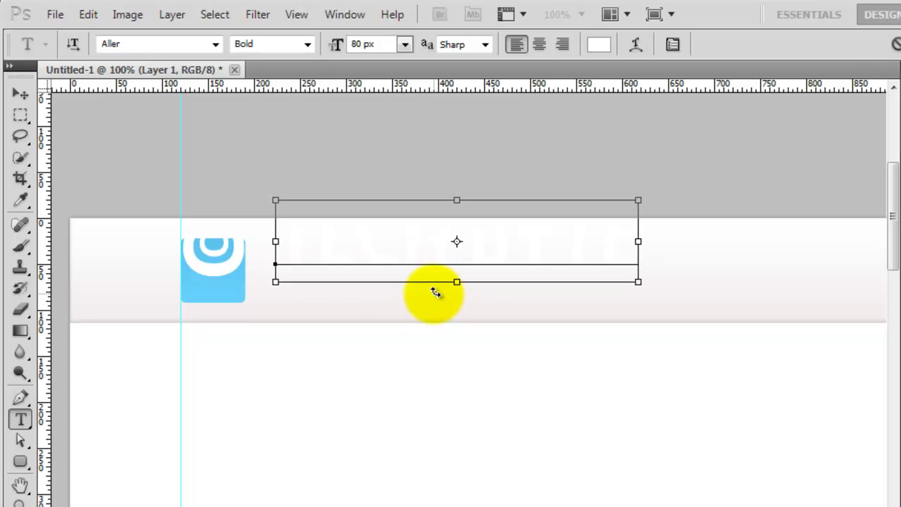
Set the TECH BYTE text color to #3d3f46 and its size to 36 px.
{"action": "key", "text": "ctrl+a"}
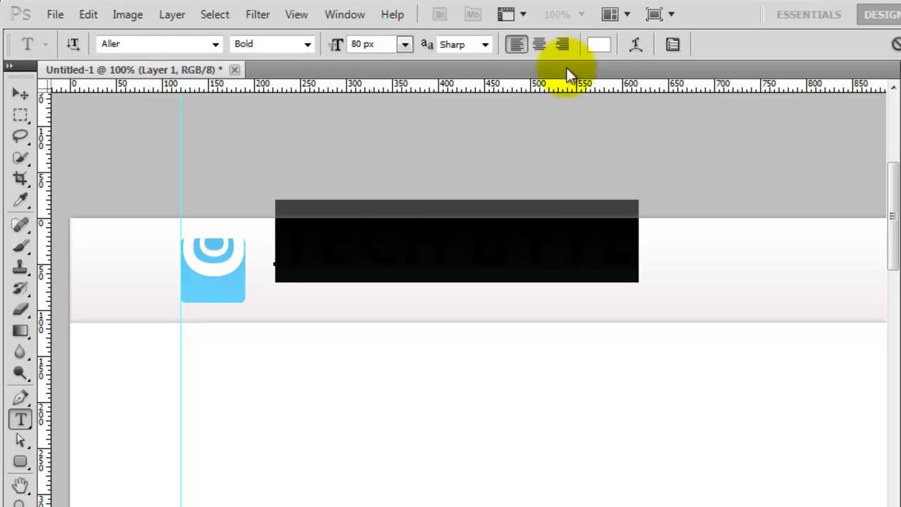
{"action": "left_click", "coordinate": [599, 44]}
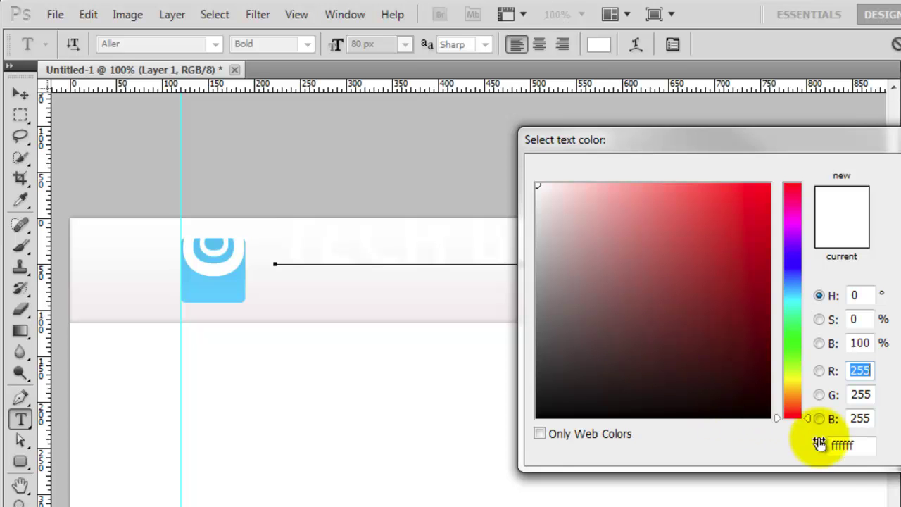
{"action": "left_click", "coordinate": [853, 443]}
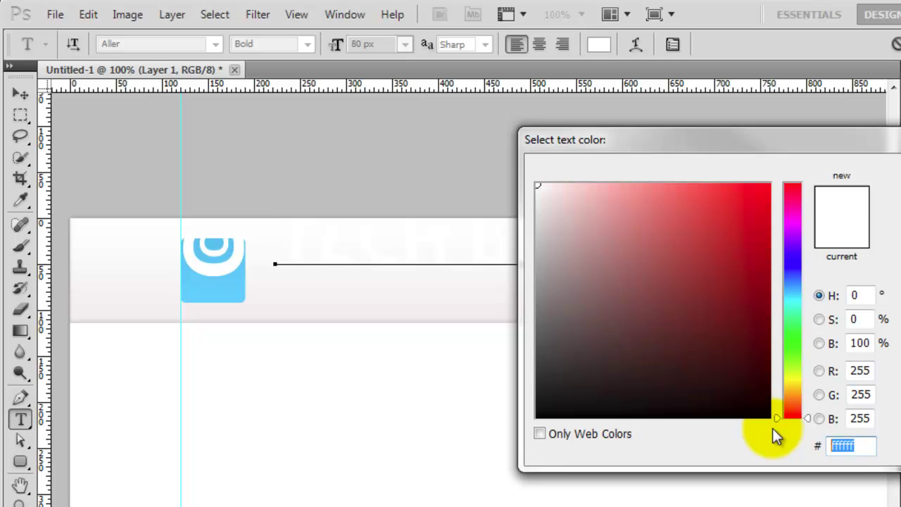
{"action": "type", "text": "3d"}
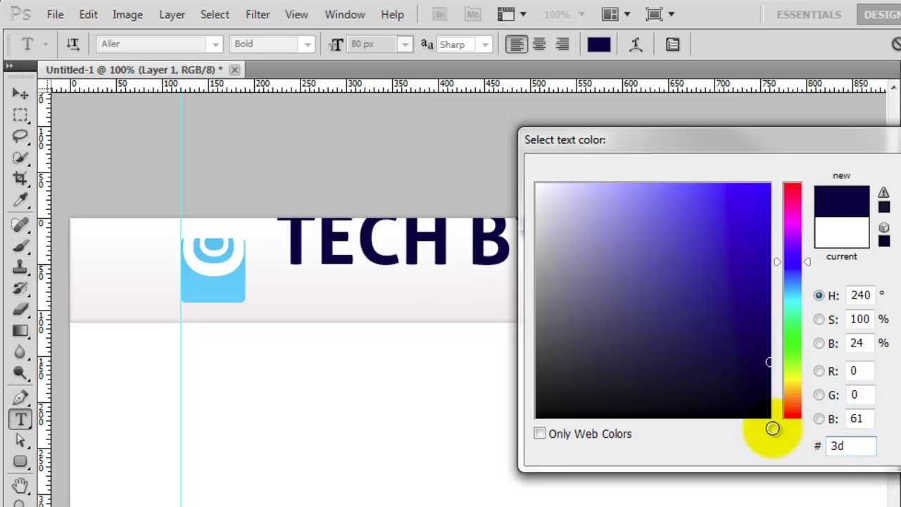
{"action": "type", "text": "3f"}
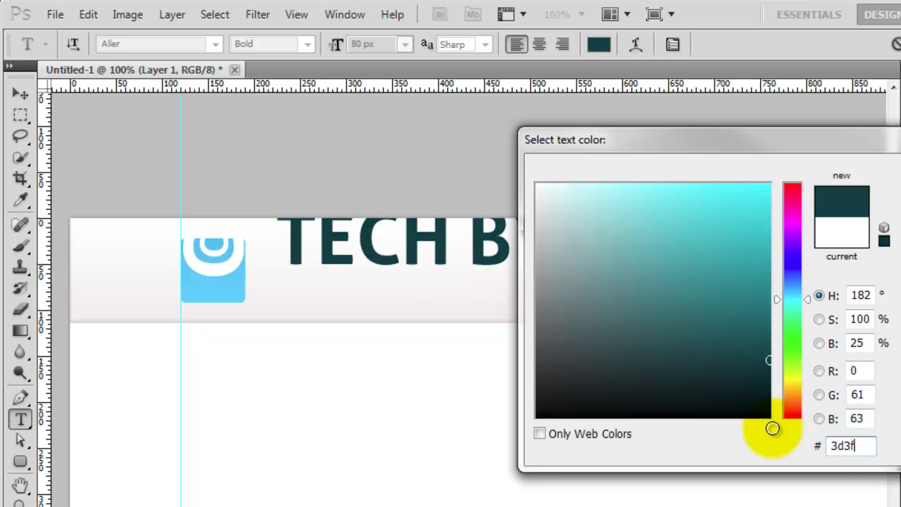
{"action": "type", "text": "46"}
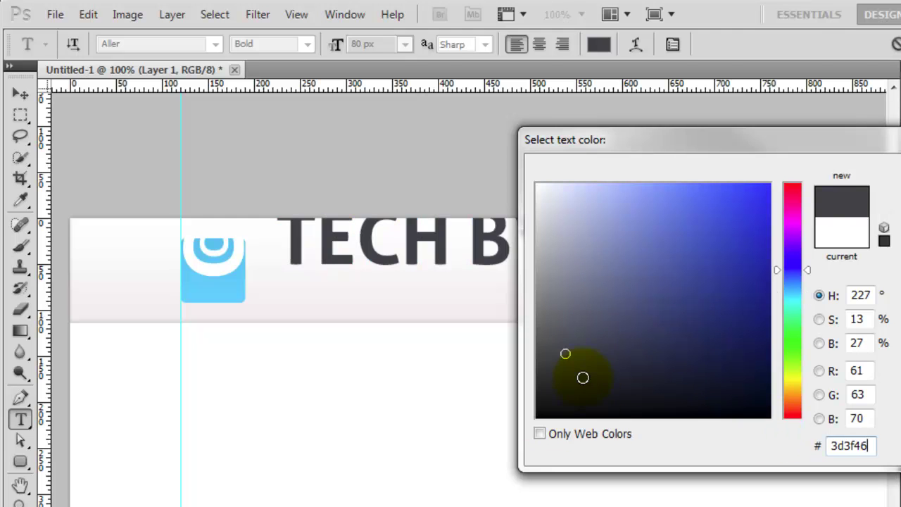
{"action": "key", "text": "Return"}
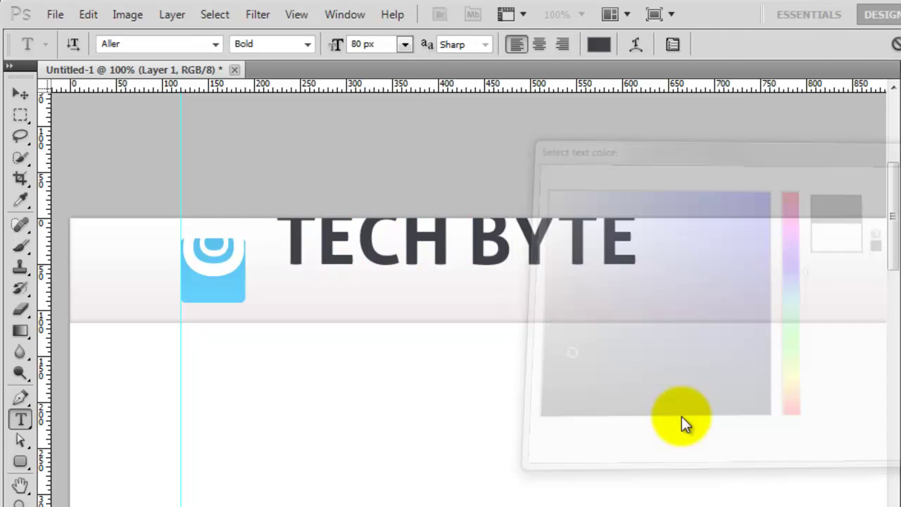
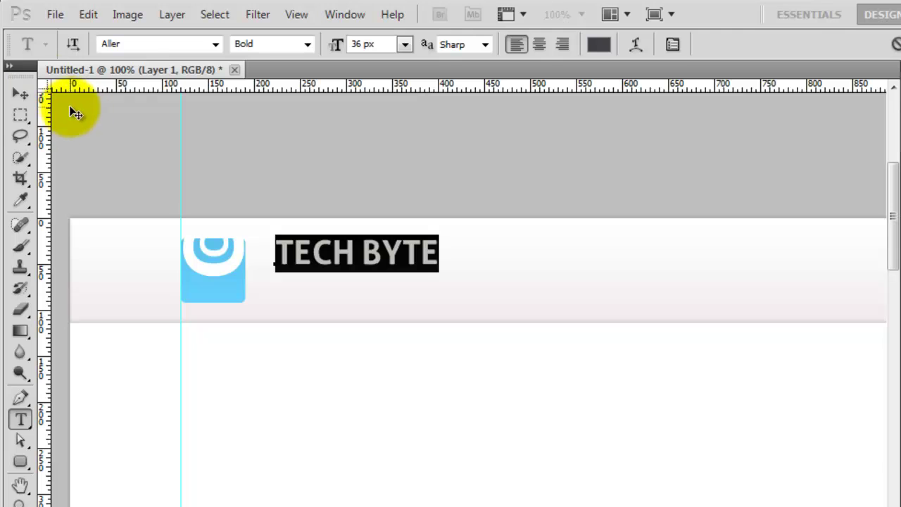
{"action": "left_click", "coordinate": [21, 93]}
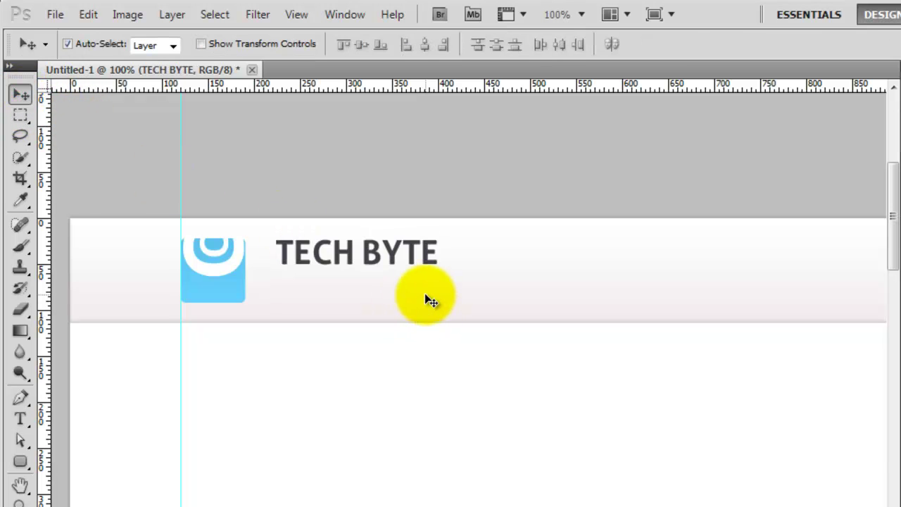
Nudge the TECH BYTE text left, closer to the blue logo square, and fine-tune its vertical position.
{"action": "key", "text": "Left"}
{"action": "key", "text": "Left"}
{"action": "key", "text": "Left"}
{"action": "key", "text": "Left"}
{"action": "key", "text": "Left"}
{"action": "key", "text": "Down"}
{"action": "key", "text": "Down"}
{"action": "key", "text": "Down"}
{"action": "key", "text": "Down"}
{"action": "key", "text": "Down"}
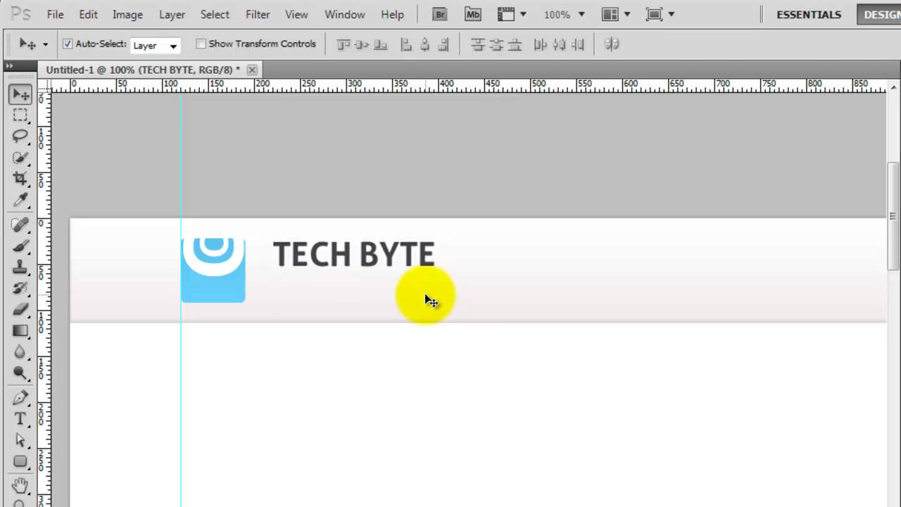
{"action": "key", "text": "Left"}
{"action": "key", "text": "Left"}
{"action": "key", "text": "Left"}
{"action": "key", "text": "Left"}
{"action": "key", "text": "Left"}
{"action": "key", "text": "Left"}
{"action": "key", "text": "Left"}
{"action": "key", "text": "Left"}
{"action": "key", "text": "Left"}
{"action": "key", "text": "Left"}
{"action": "key", "text": "Left"}
{"action": "key", "text": "Left"}
{"action": "key", "text": "Left"}
{"action": "key", "text": "Up"}
{"action": "key", "text": "Up"}
{"action": "key", "text": "Up"}
{"action": "key", "text": "Up"}
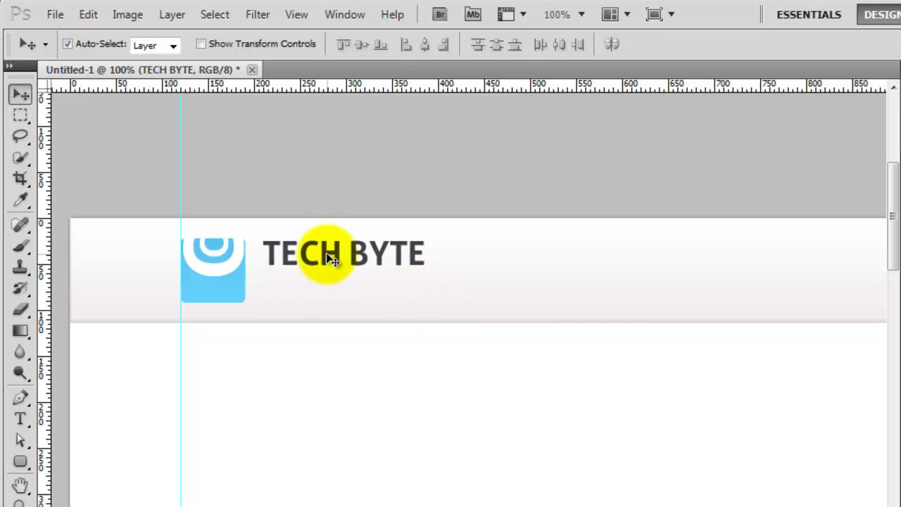
{"action": "key", "text": "Left"}
{"action": "key", "text": "Left"}
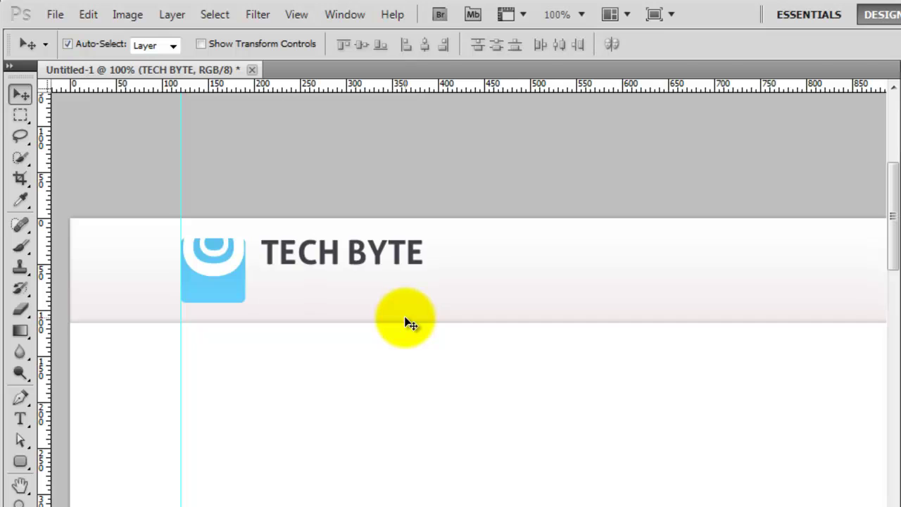
{"action": "key", "text": "Left"}
{"action": "key", "text": "Left"}
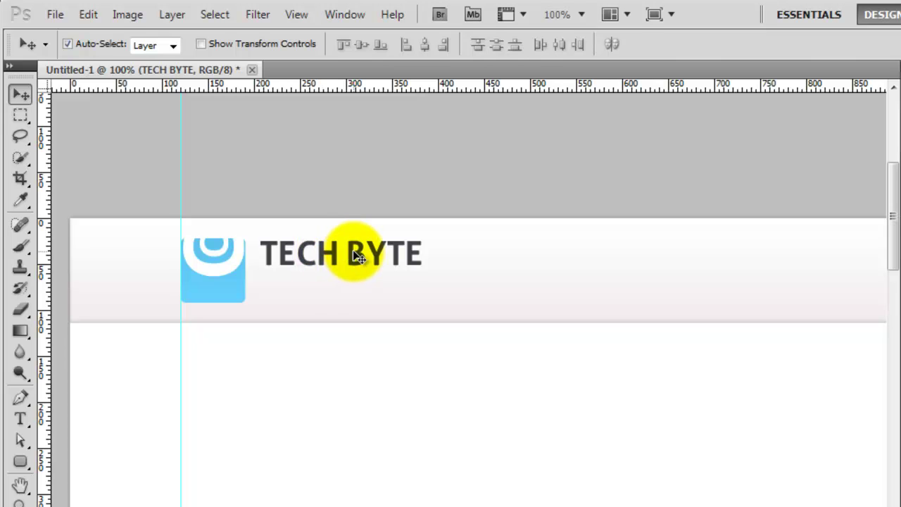
Change the font style of the TECH BYTE text to Regular.
{"action": "key", "text": "t"}
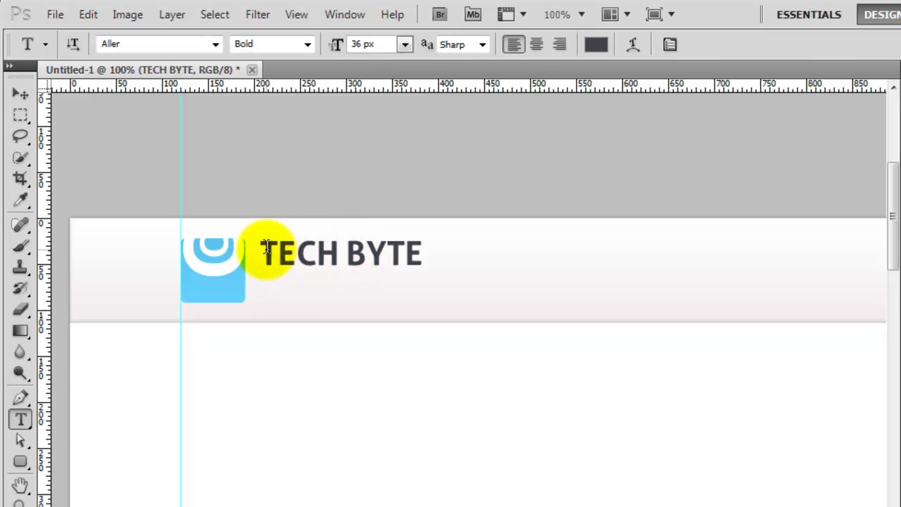
{"action": "left_click_drag", "start_coordinate": [266, 248], "coordinate": [457, 258]}
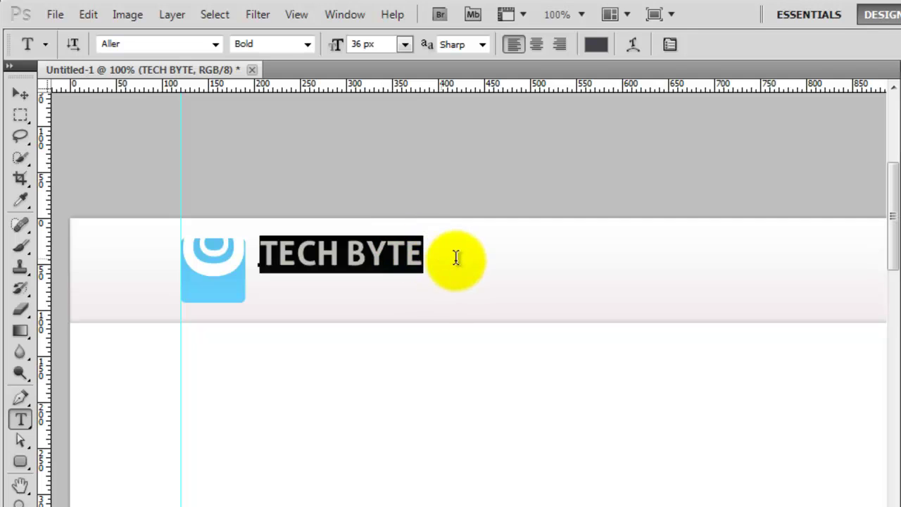
{"action": "left_click", "coordinate": [304, 44]}
{"action": "left_click", "coordinate": [263, 64]}
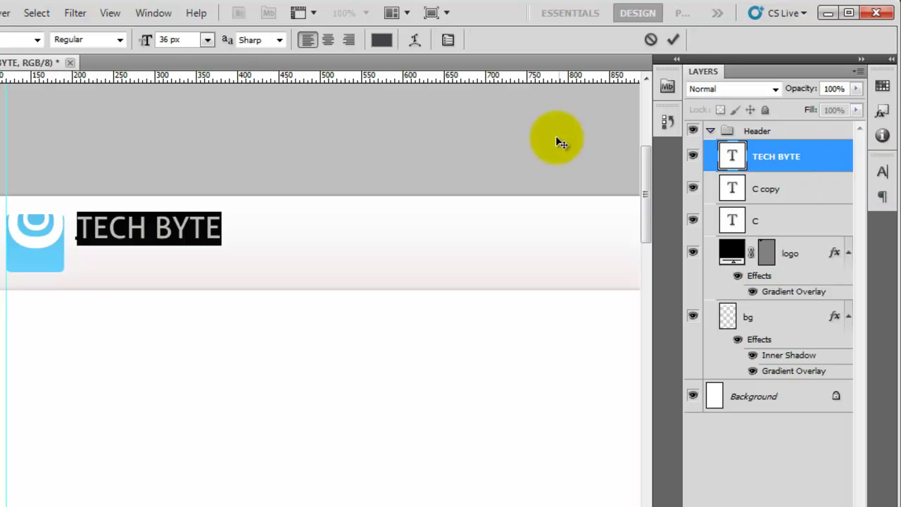
Set the tracking of the TECH BYTE text to -25 and commit the text edit.
{"action": "left_click", "coordinate": [155, 13]}
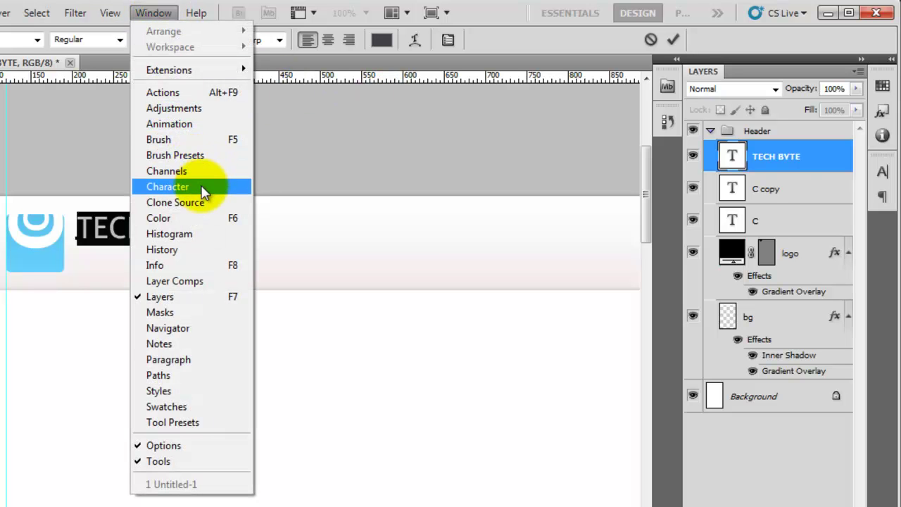
{"action": "left_click", "coordinate": [884, 172]}
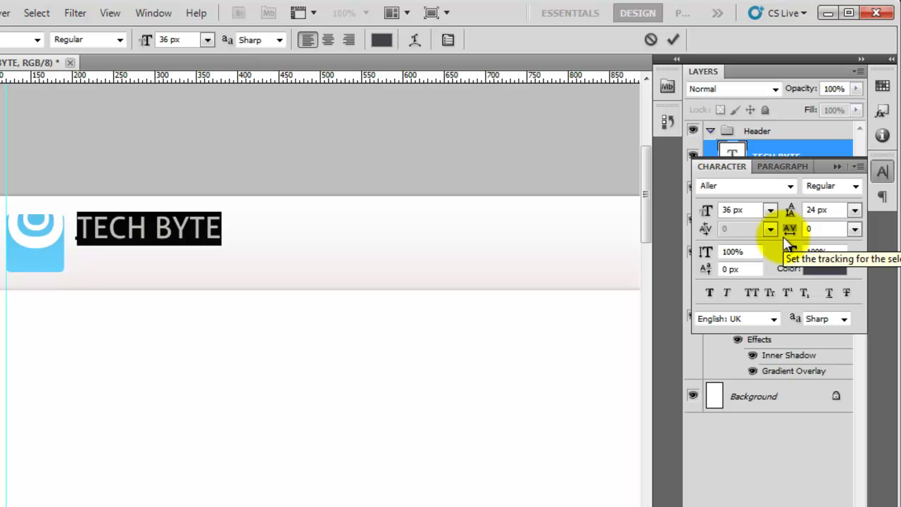
{"action": "left_click", "coordinate": [855, 229]}
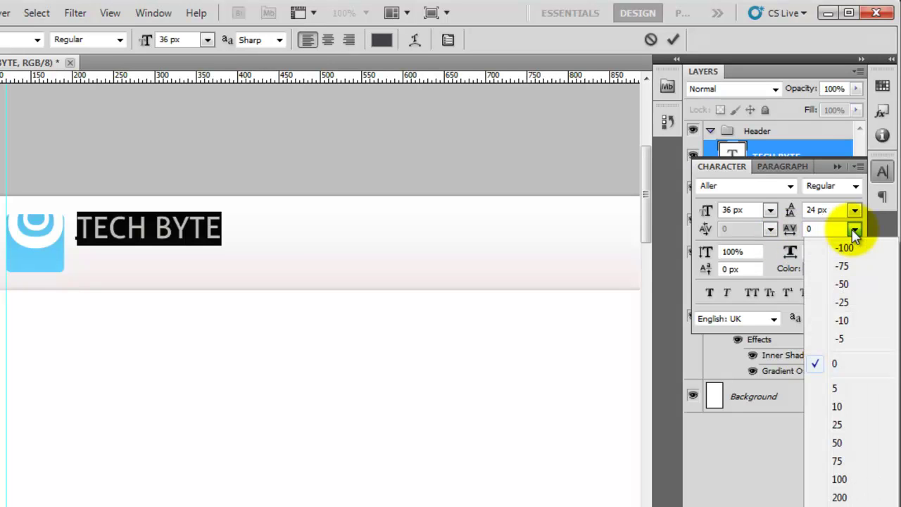
{"action": "left_click", "coordinate": [864, 302]}
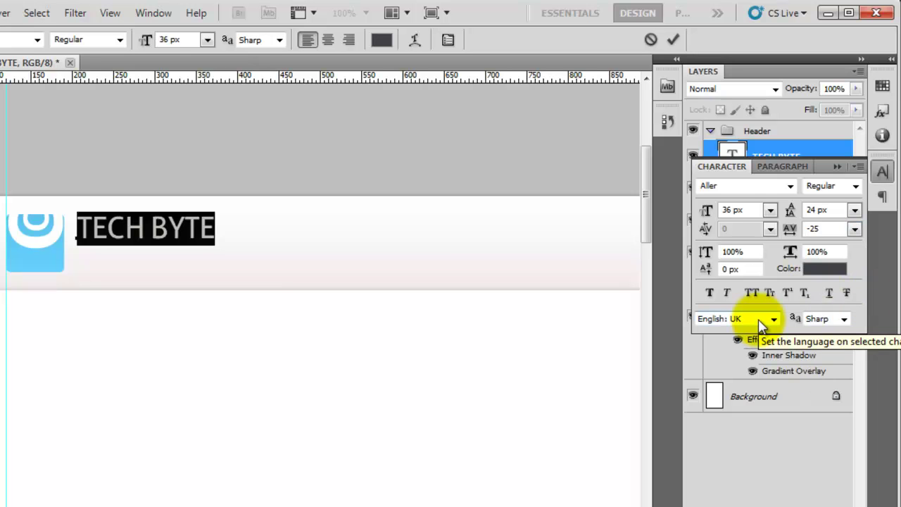
{"action": "left_click", "coordinate": [881, 171]}
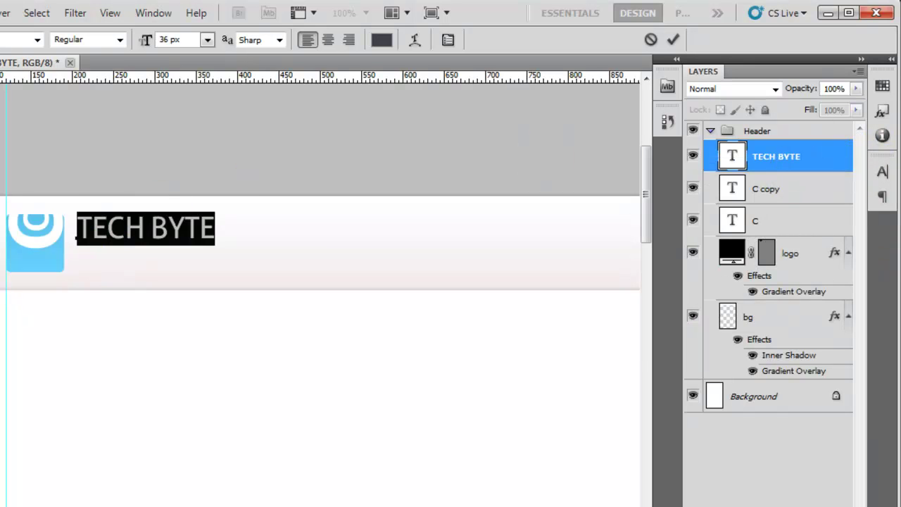
{"action": "key", "text": "ctrl+Return"}
{"action": "key", "text": "v"}
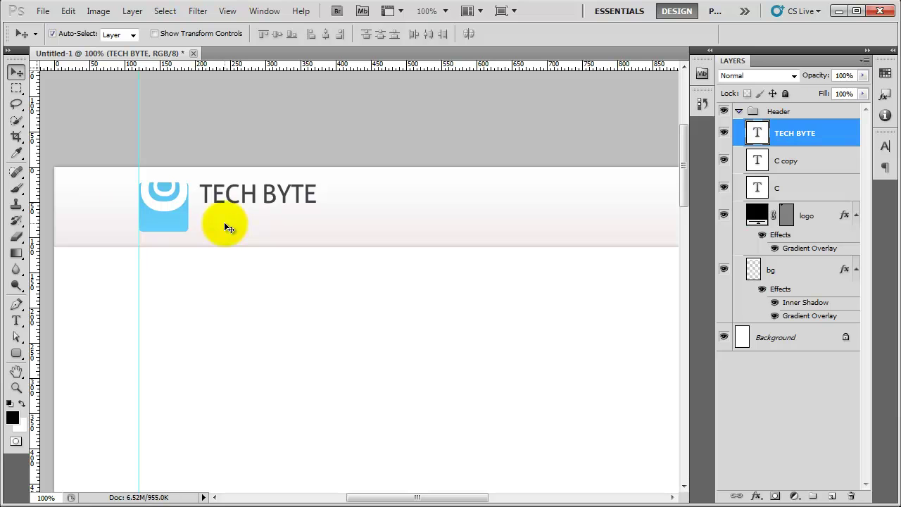
Add a new layer above TECH BYTE and write the tagline YOUR TECH NEWS beneath the TECH BYTE text.
{"action": "left_click", "coordinate": [831, 496]}
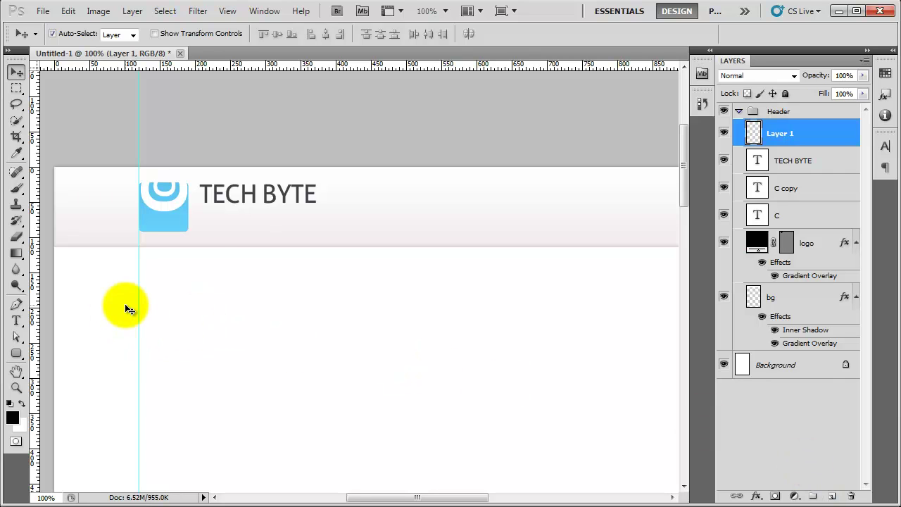
{"action": "key", "text": "t"}
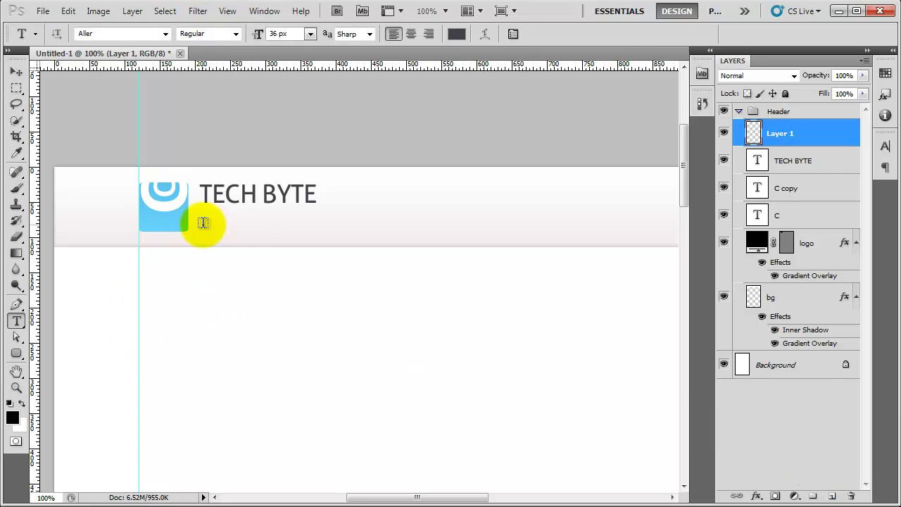
{"action": "left_click", "coordinate": [203, 221]}
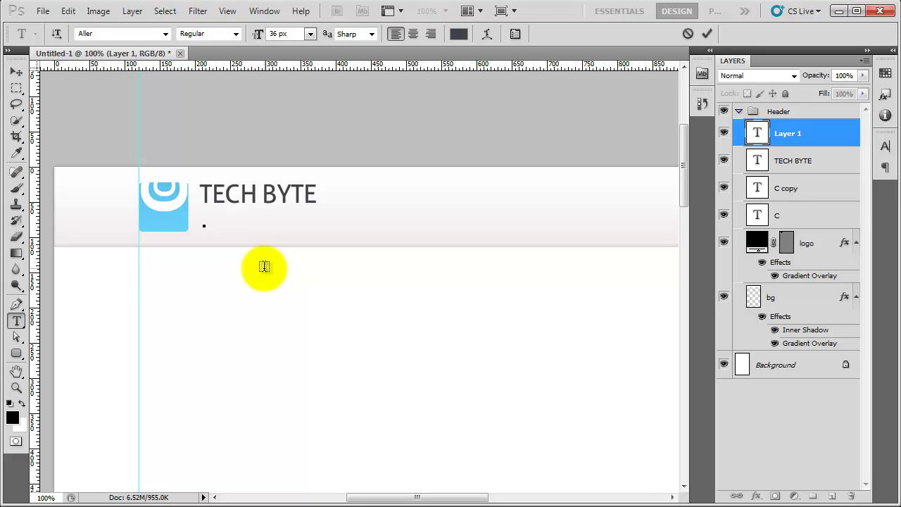
{"action": "type", "text": "Y     "}
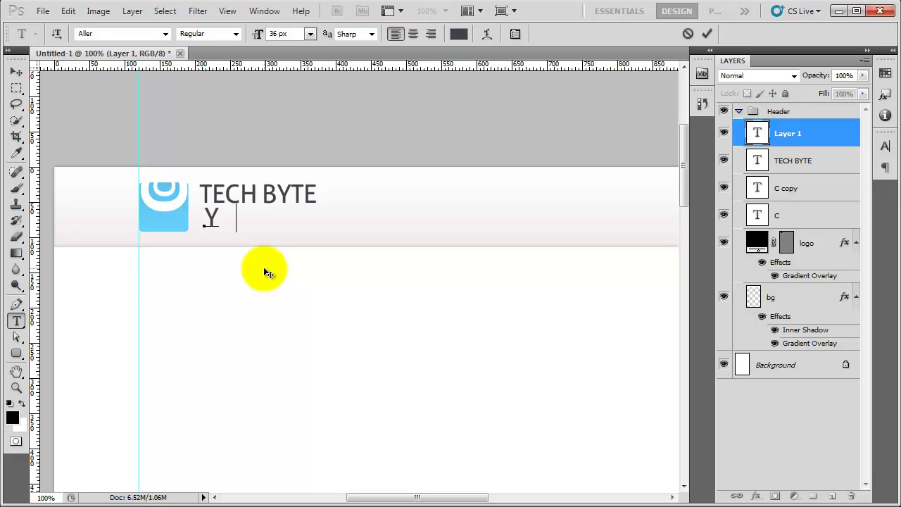
{"action": "type", "text": "OUR TECH NEWS"}
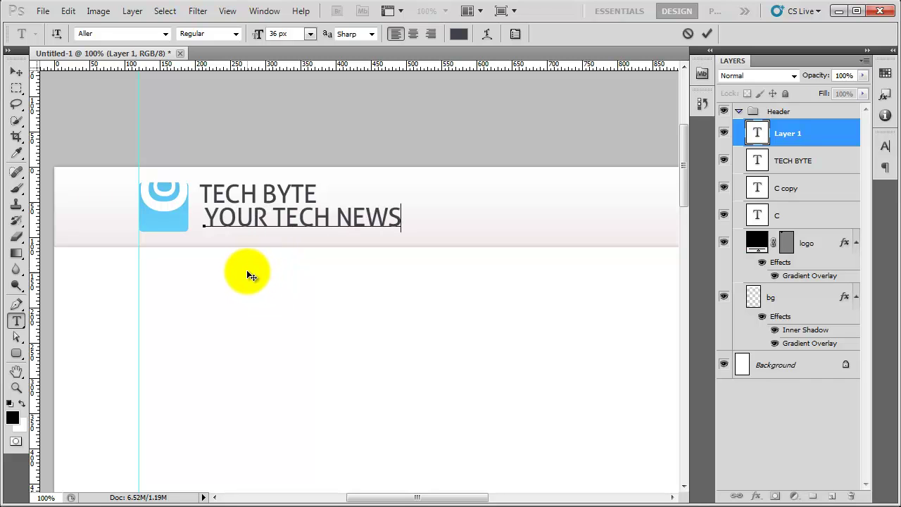
Set the color of the whole YOUR TECH NEWS text to #787D8B.
{"action": "key", "text": "ctrl"}
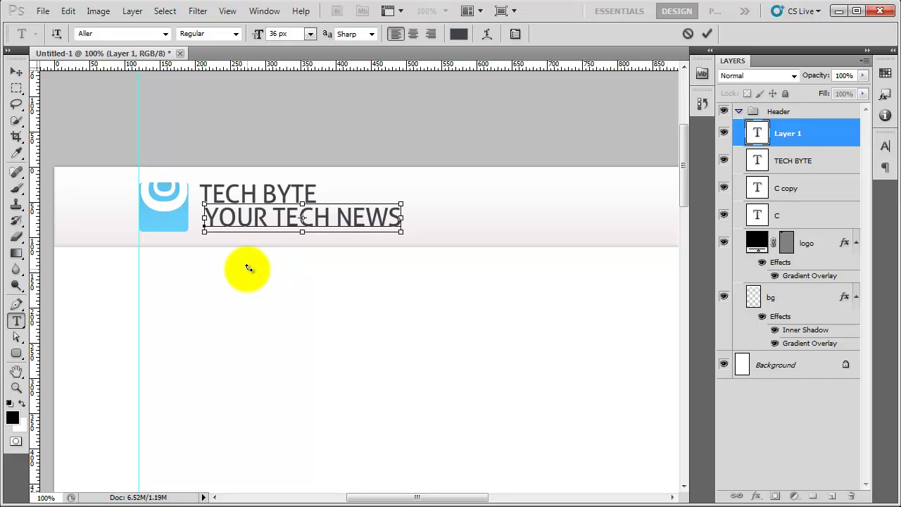
{"action": "key", "text": "ctrl+a"}
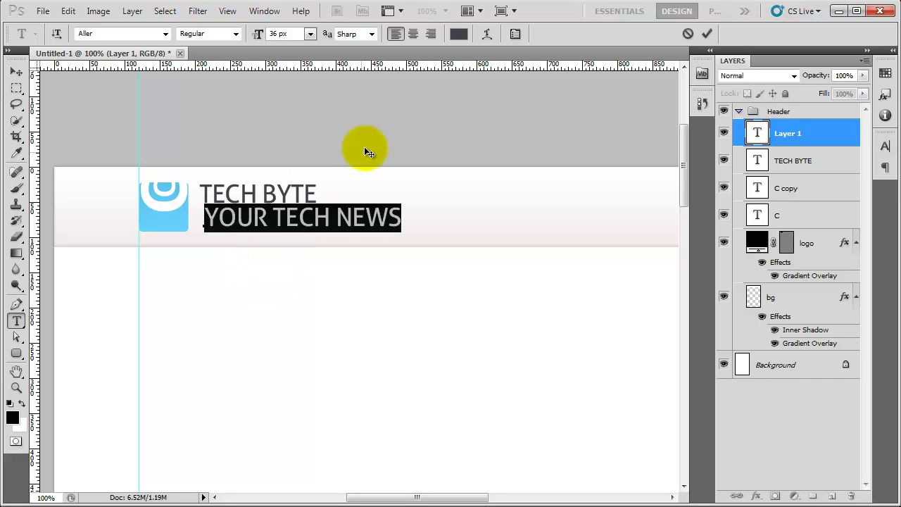
{"action": "left_click", "coordinate": [458, 33]}
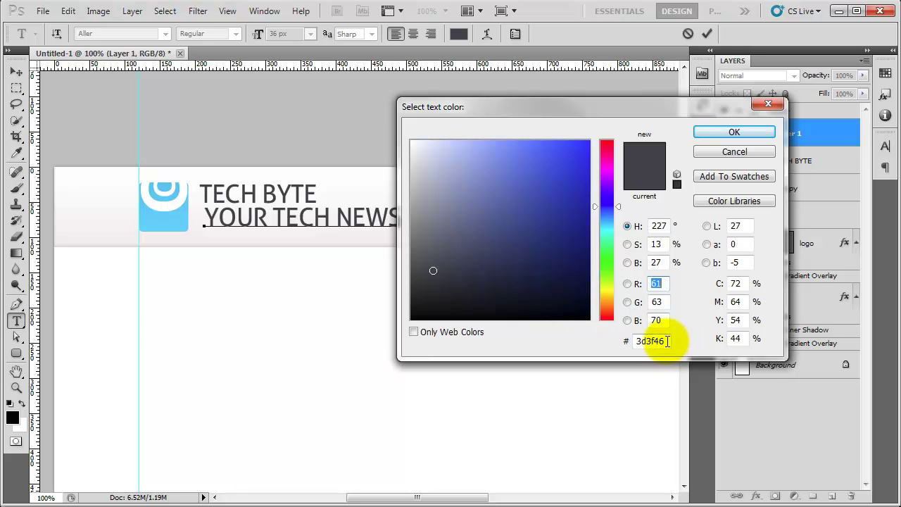
{"action": "left_click_drag", "start_coordinate": [667, 342], "coordinate": [609, 344]}
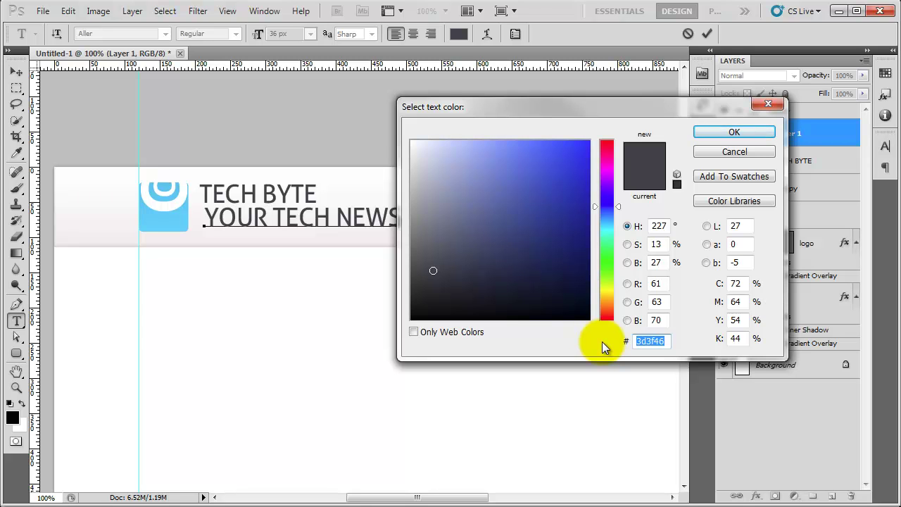
{"action": "type", "text": "787"}
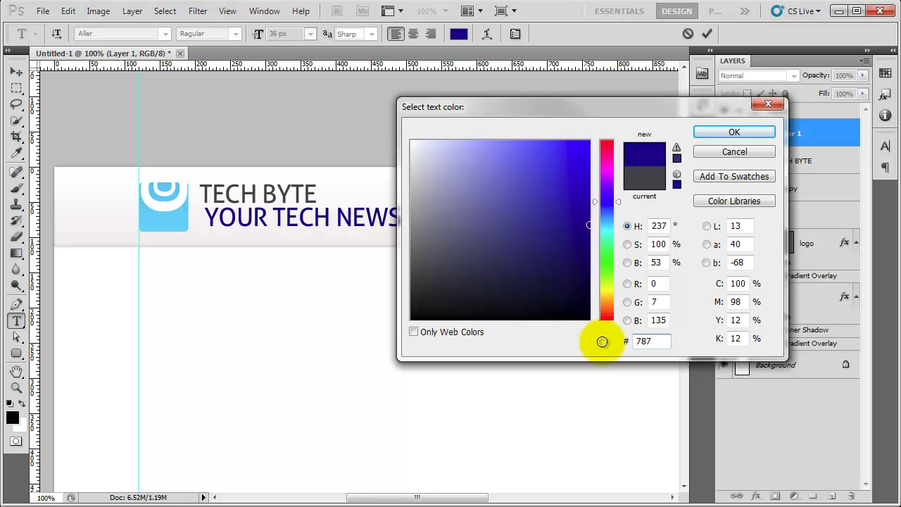
{"action": "type", "text": "D8B"}
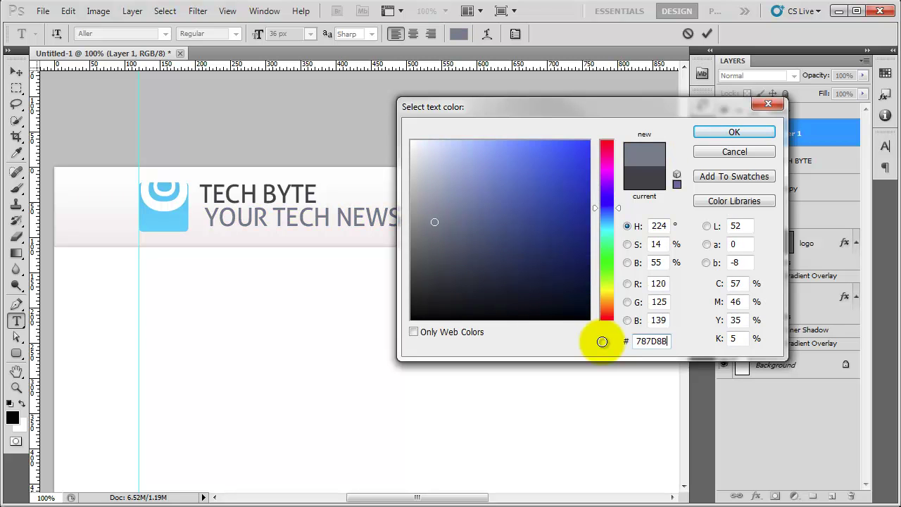
{"action": "left_click", "coordinate": [707, 125]}
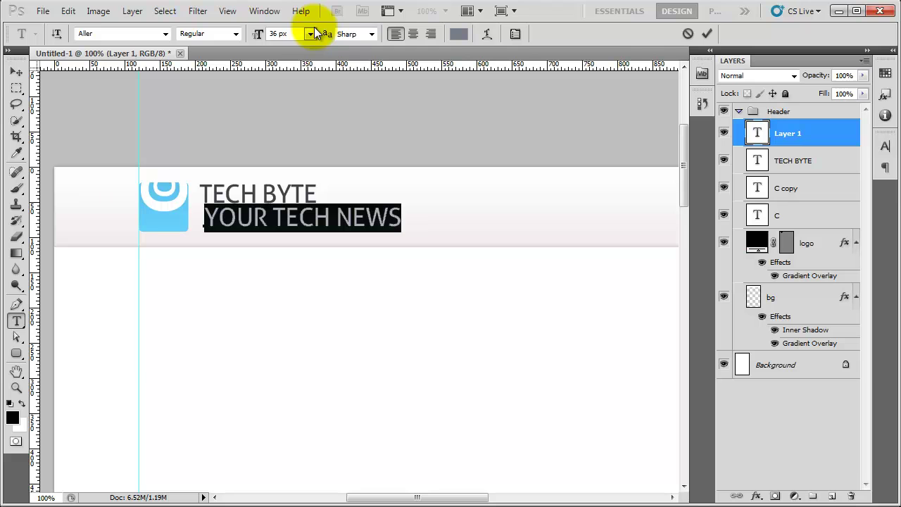
Try sizes of 18 px and 22 px on the YOUR TECH NEWS text, settling on 19 px.
{"action": "left_click", "coordinate": [310, 34]}
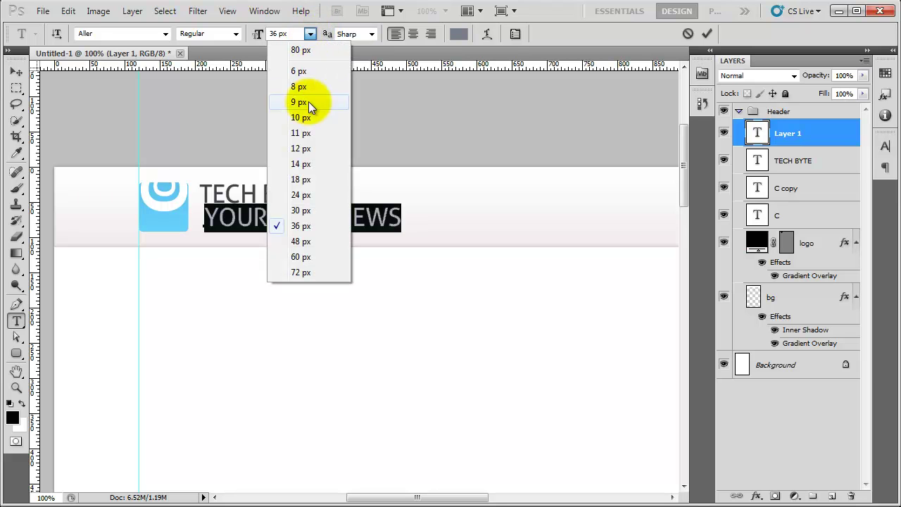
{"action": "left_click", "coordinate": [311, 180]}
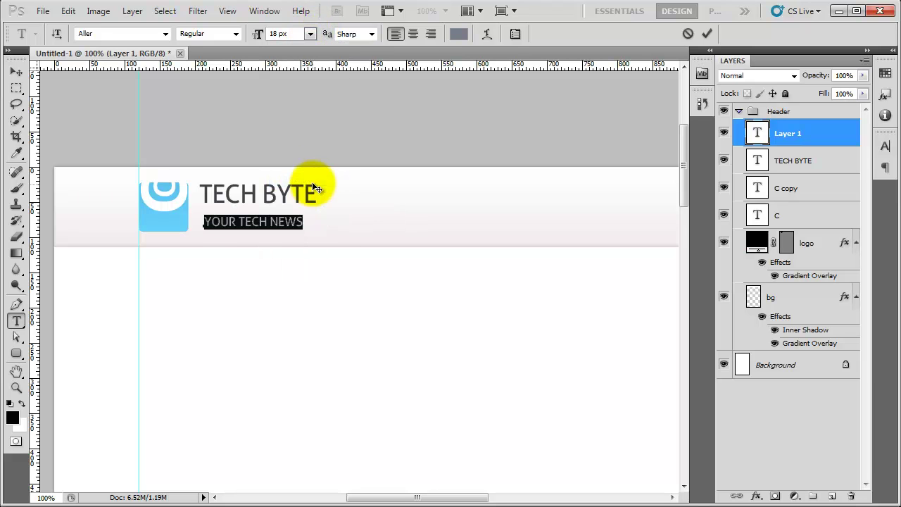
{"action": "left_click", "coordinate": [16, 72]}
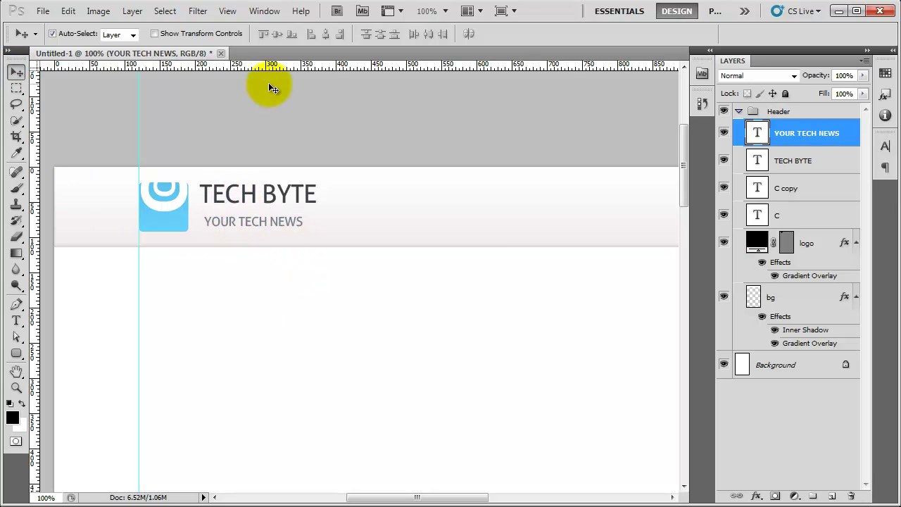
{"action": "double_click", "coordinate": [752, 133]}
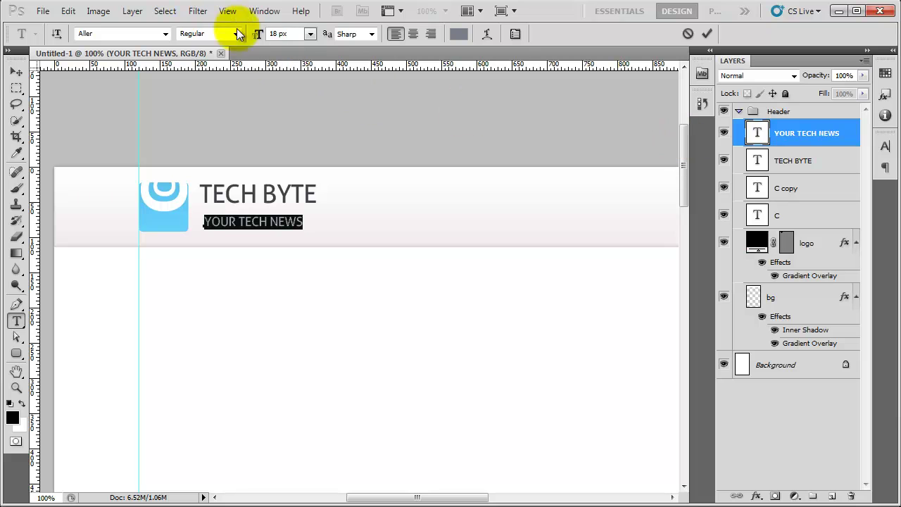
{"action": "left_click", "coordinate": [276, 33]}
{"action": "type", "text": "22"}
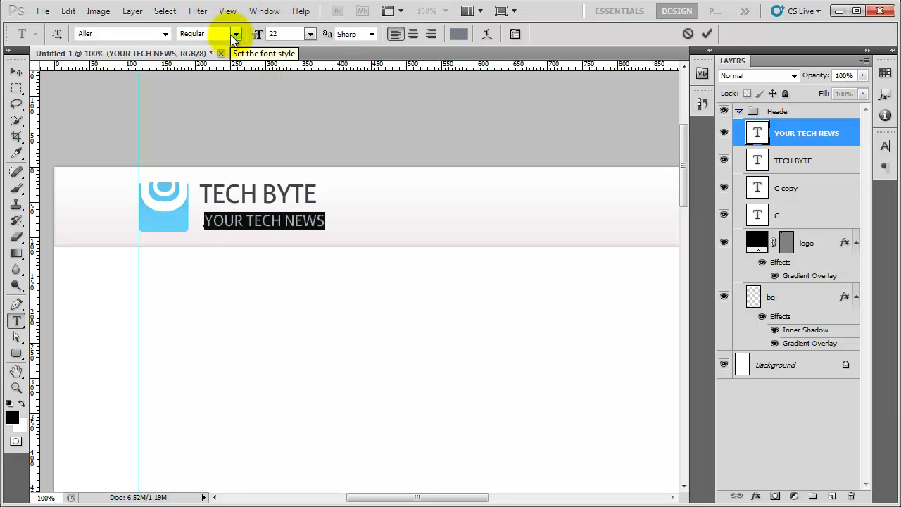
{"action": "key", "text": "BackSpace"}
{"action": "key", "text": "BackSpace"}
{"action": "type", "text": "19"}
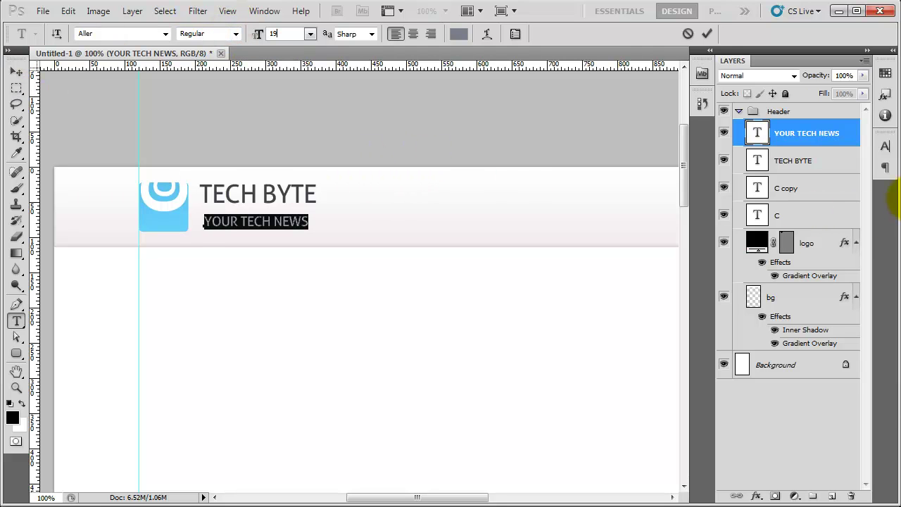
Try tracking values of 0 and 25 on the YOUR TECH NEWS text, settling on 50, and commit the edit.
{"action": "left_click", "coordinate": [886, 146]}
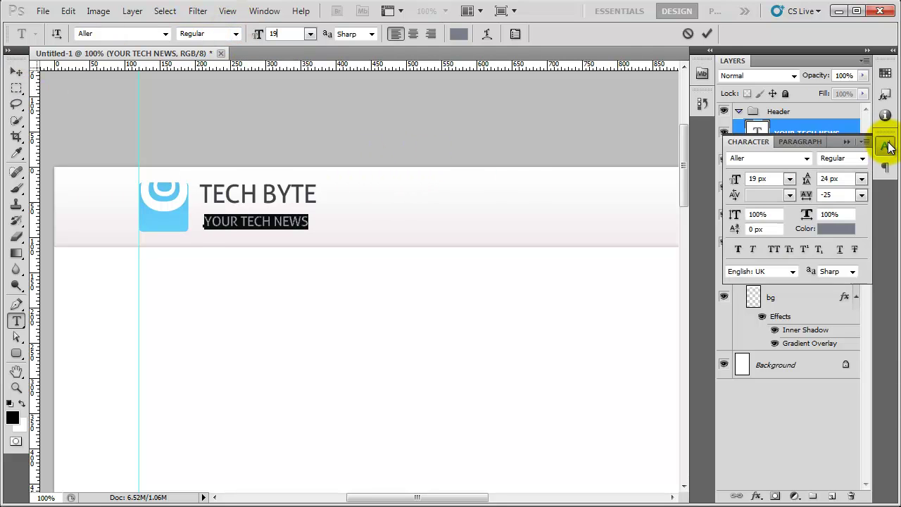
{"action": "left_click", "coordinate": [861, 195]}
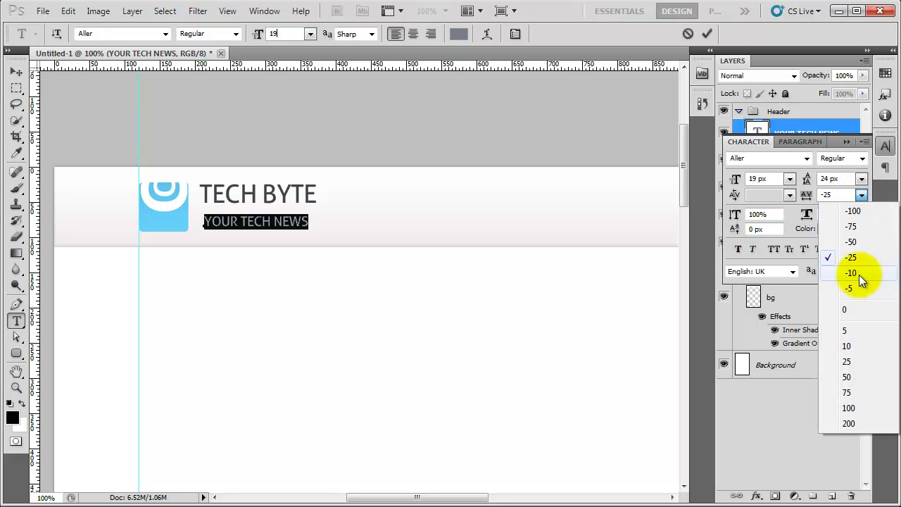
{"action": "left_click", "coordinate": [854, 309]}
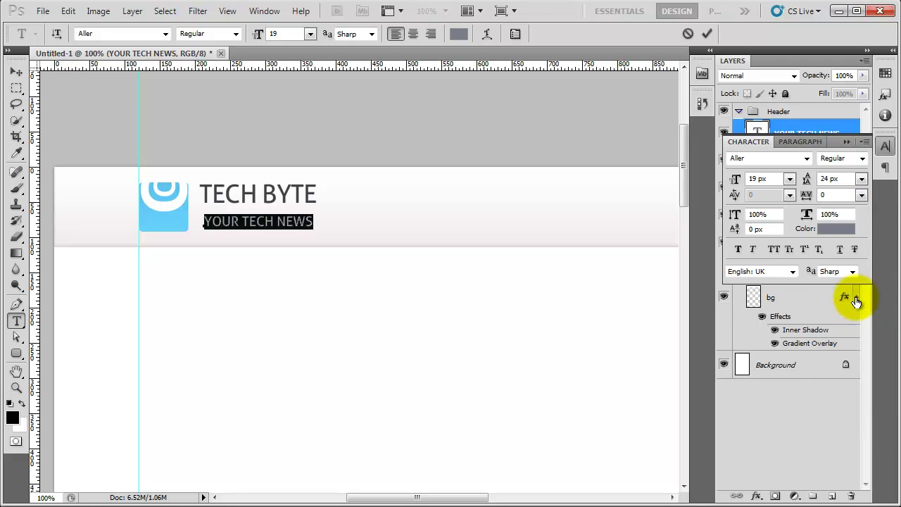
{"action": "left_click", "coordinate": [861, 195]}
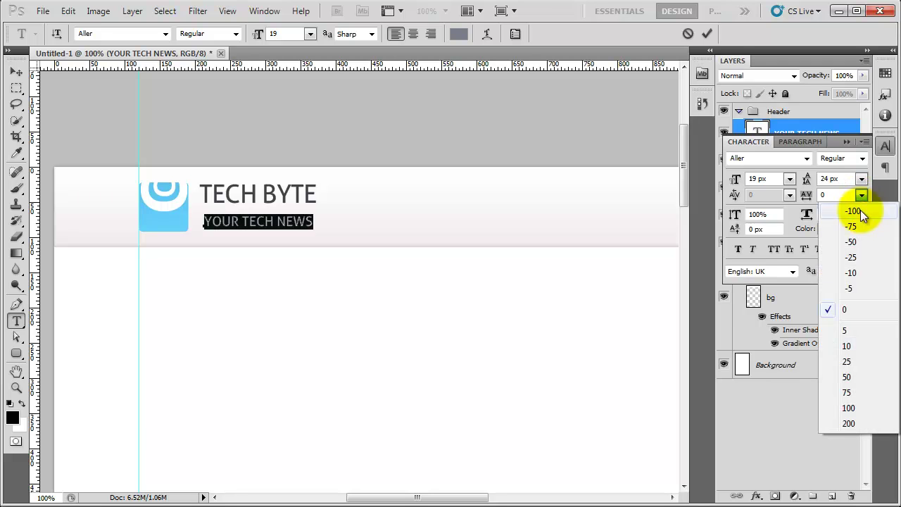
{"action": "left_click", "coordinate": [854, 363]}
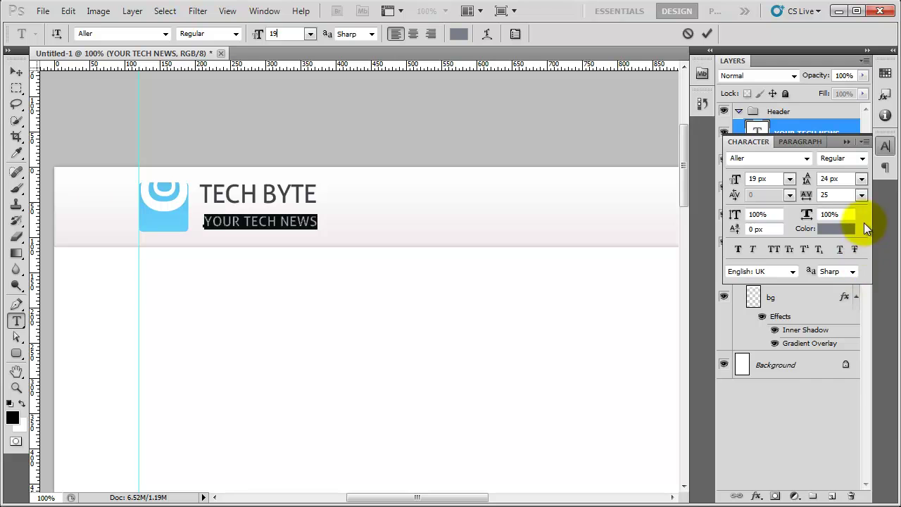
{"action": "left_click", "coordinate": [862, 195]}
{"action": "left_click", "coordinate": [863, 380]}
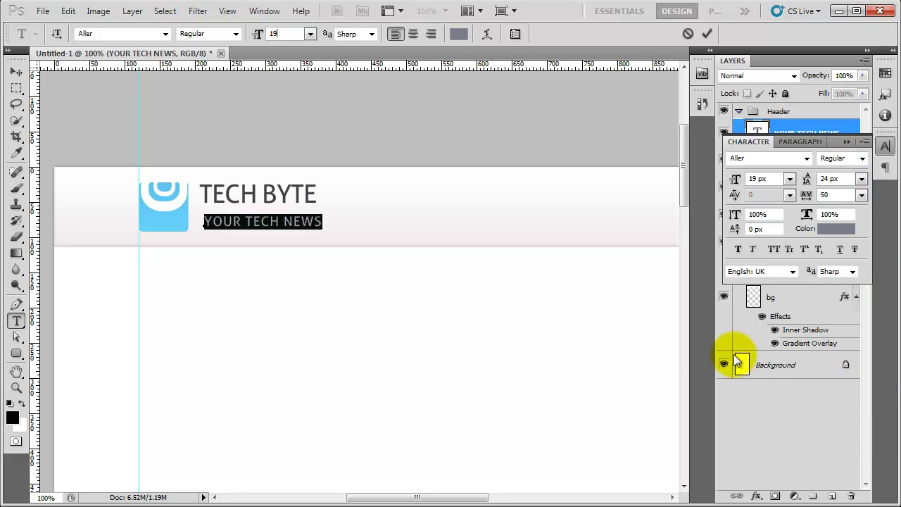
{"action": "left_click", "coordinate": [16, 73]}
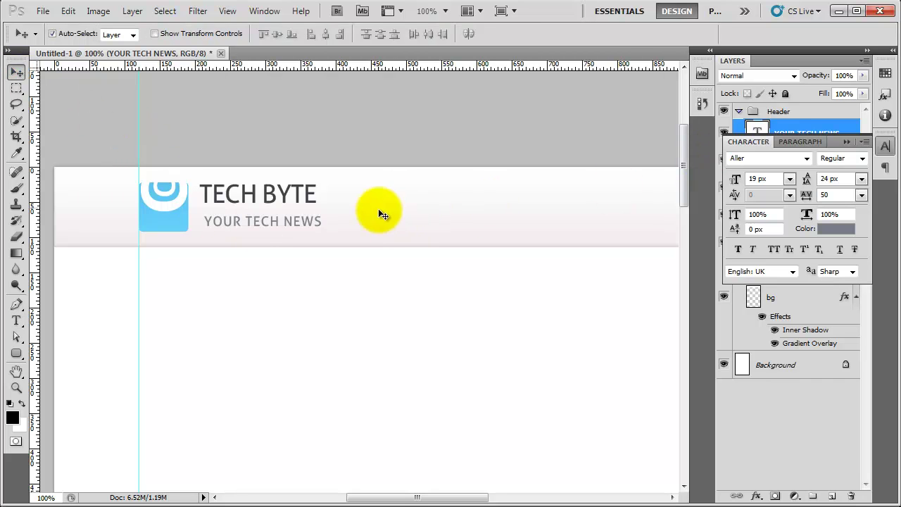
Nudge the YOUR TECH NEWS text left and slightly down to align its left edge with the TECH BYTE text.
{"action": "key", "text": "Left"}
{"action": "key", "text": "Left"}
{"action": "key", "text": "Left"}
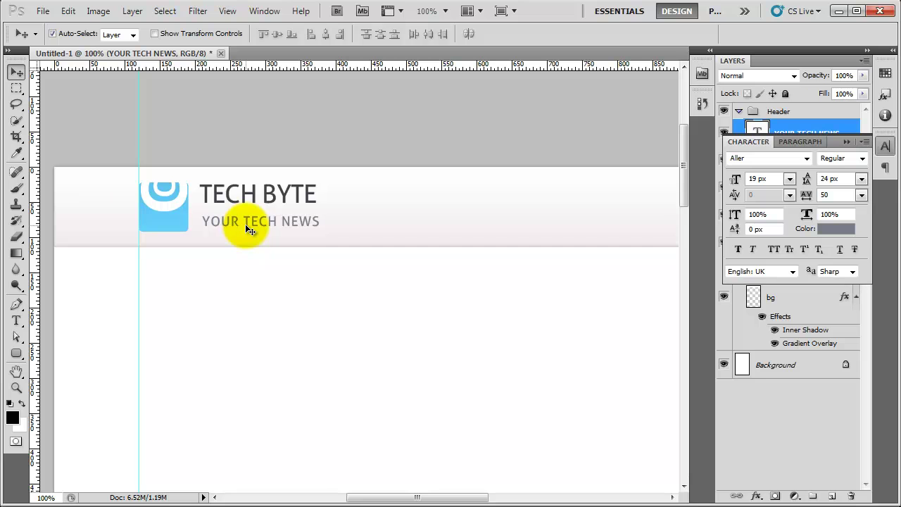
{"action": "key", "text": "Down"}
{"action": "key", "text": "Down"}
{"action": "key", "text": "Left"}
{"action": "key", "text": "Left"}
Try a size of 40 px on the TECH BYTE text, settling on 38 px, and commit the edit.
{"action": "left_click", "coordinate": [271, 195]}
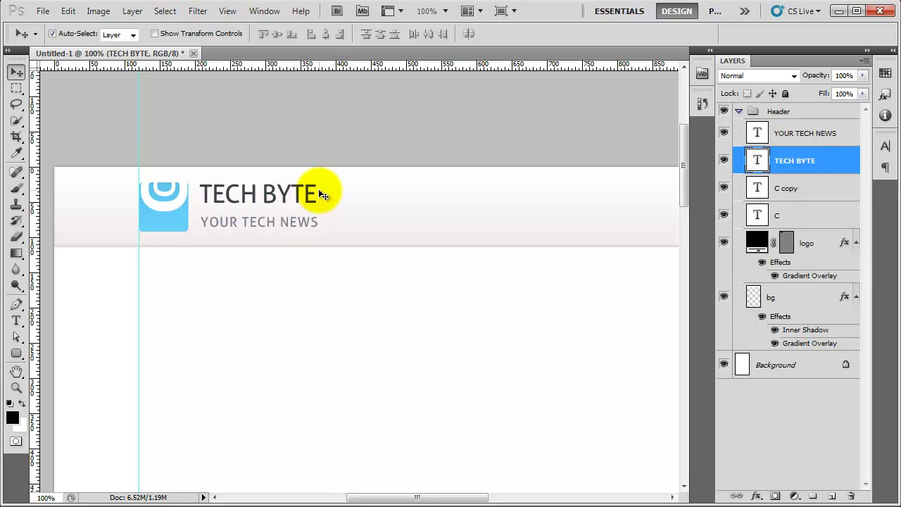
{"action": "double_click", "coordinate": [752, 166]}
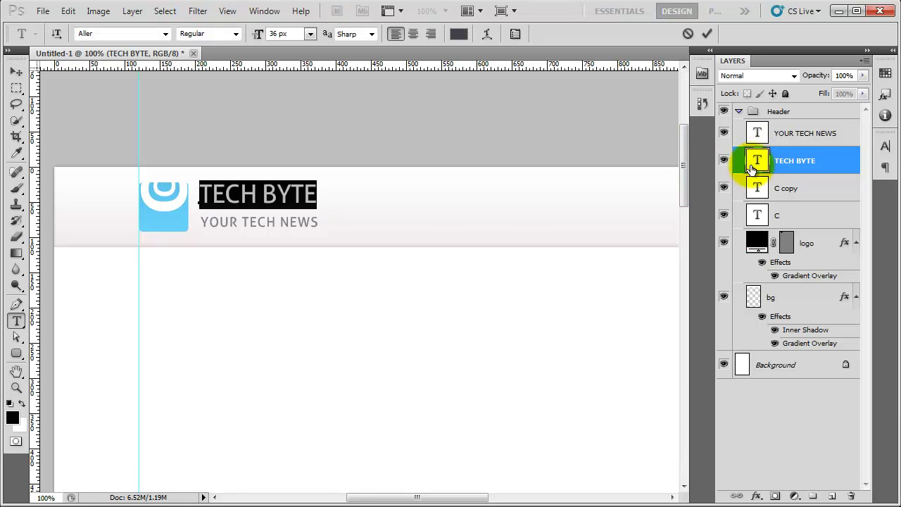
{"action": "left_click", "coordinate": [299, 34]}
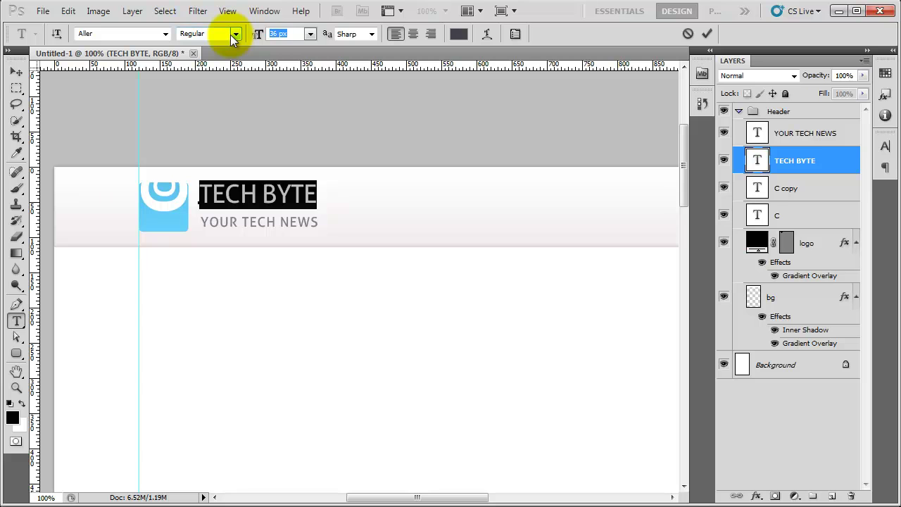
{"action": "type", "text": "40"}
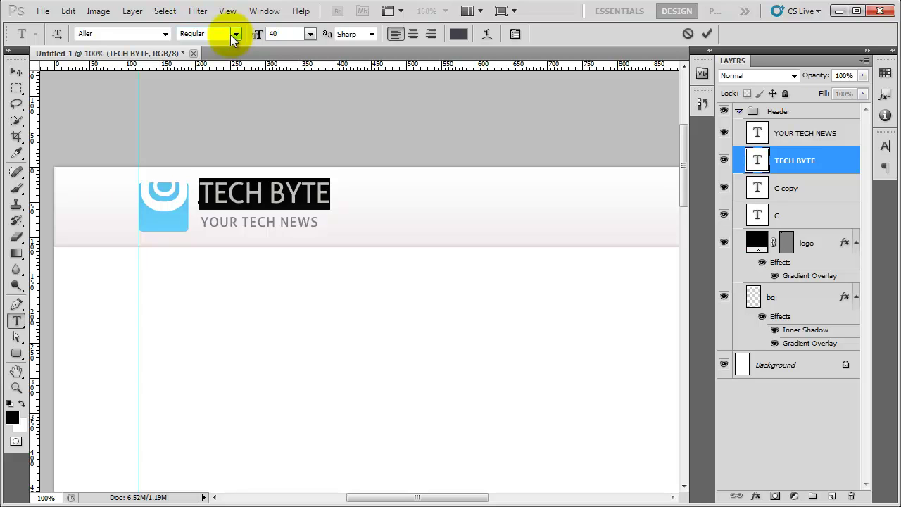
{"action": "key", "text": "BackSpace"}
{"action": "key", "text": "BackSpace"}
{"action": "type", "text": "38"}
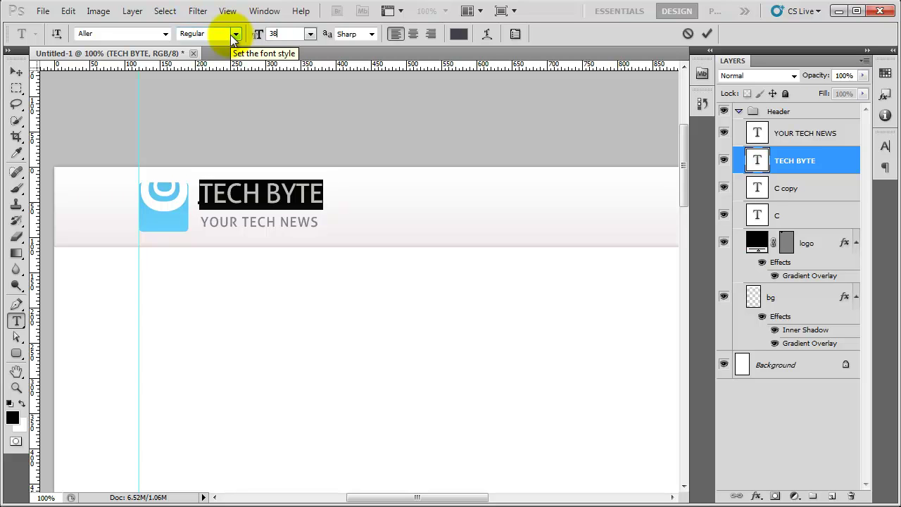
{"action": "left_click", "coordinate": [16, 73]}
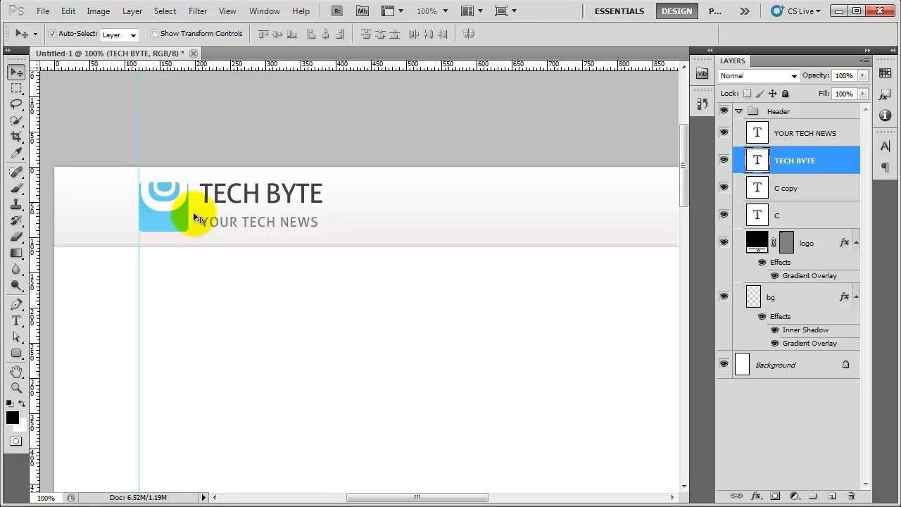
Nudge the TECH BYTE text a few pixels down and left, closer to the blue square.
{"action": "key", "text": "Down"}
{"action": "key", "text": "Down"}
{"action": "key", "text": "Down"}
{"action": "key", "text": "Left"}
{"action": "key", "text": "Left"}
{"action": "key", "text": "Left"}
{"action": "key", "text": "Left"}
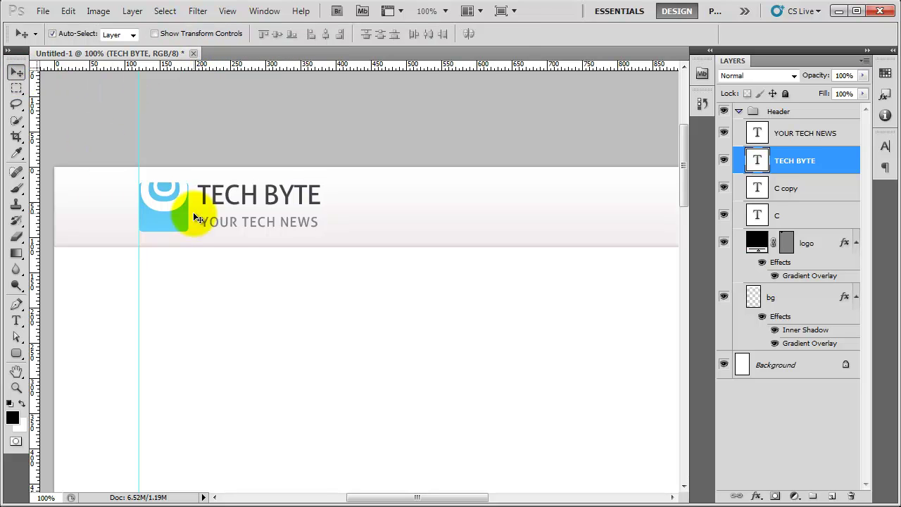
Nudge the YOUR TECH NEWS tagline slightly up and left to sit closer beneath the TECH BYTE text.
{"action": "left_click", "coordinate": [235, 227]}
{"action": "key", "text": "Up"}
{"action": "key", "text": "Up"}
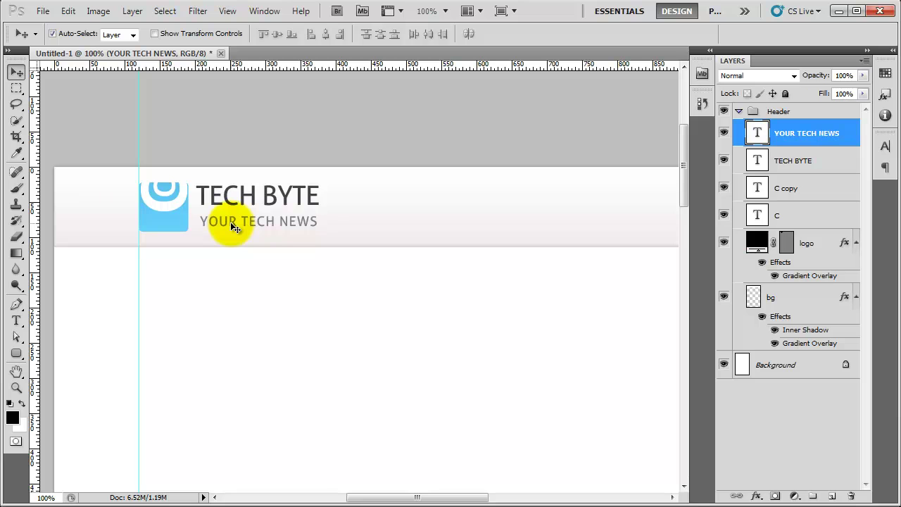
{"action": "key", "text": "Up"}
{"action": "key", "text": "Up"}
{"action": "key", "text": "Left"}
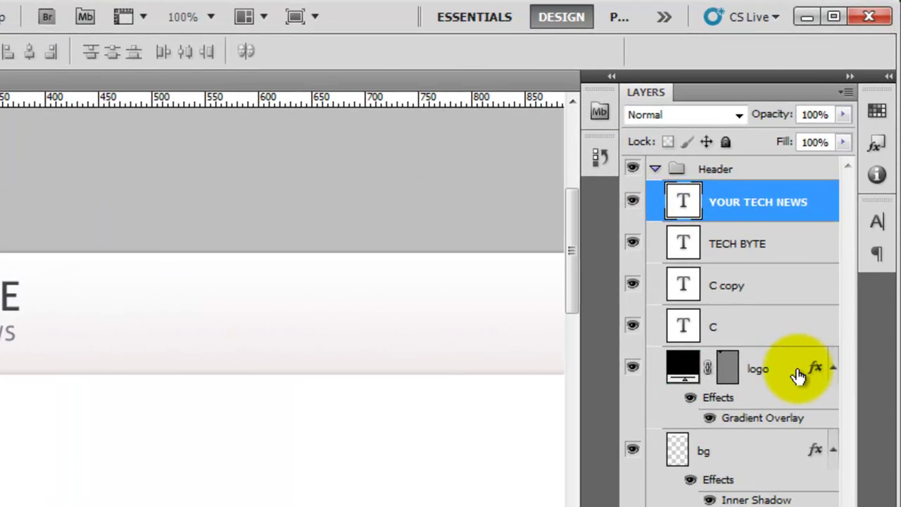
Scale the blue logo square and both Cs down slightly about their center, and nudge the TECH BYTE text left and down beside them.
{"action": "left_click", "coordinate": [792, 376]}
{"action": "left_click", "coordinate": [776, 293]}
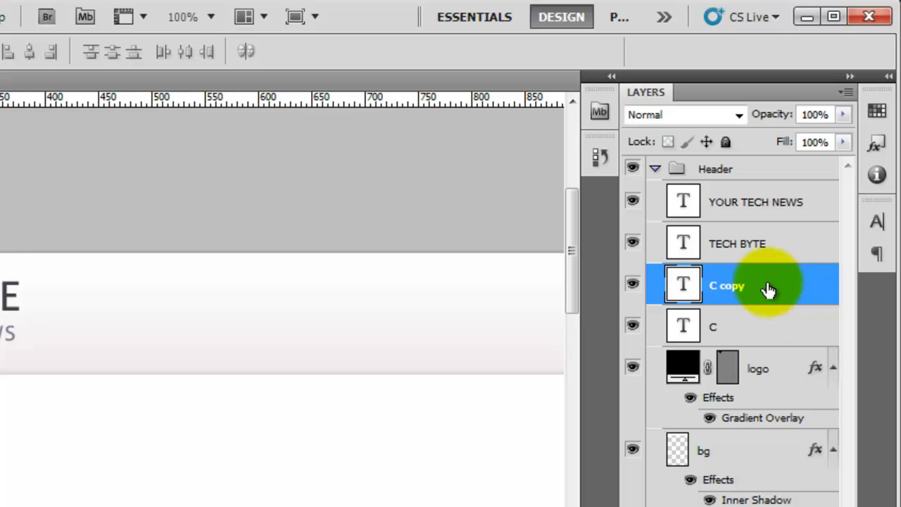
{"action": "left_click", "coordinate": [762, 333], "text": "shift"}
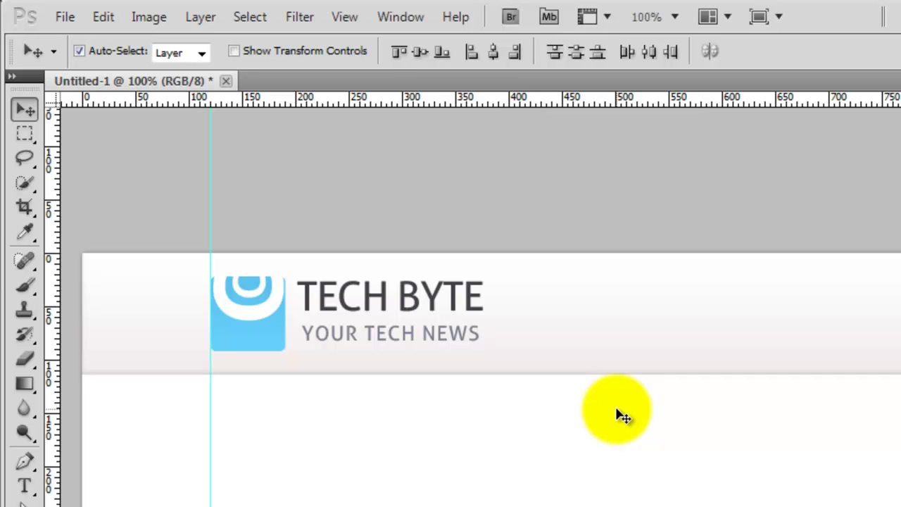
{"action": "key", "text": "ctrl+t"}
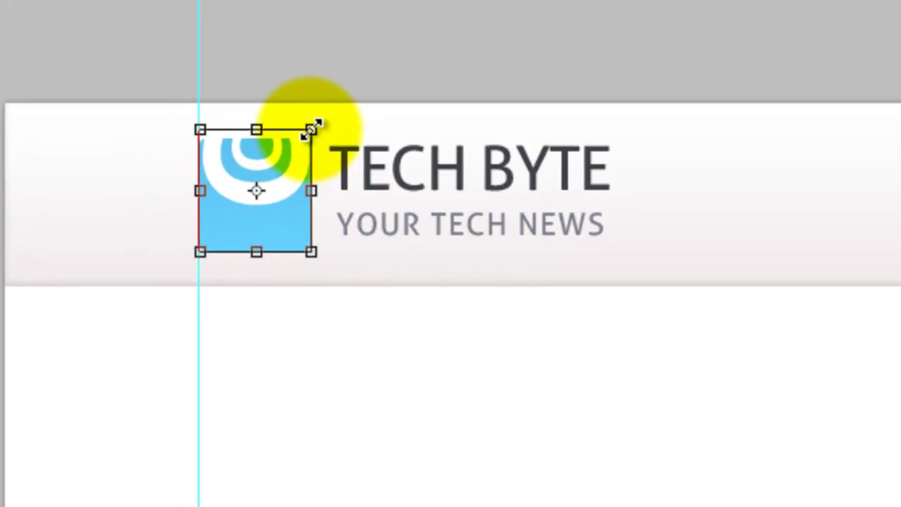
{"action": "left_click_drag", "start_coordinate": [311, 129], "coordinate": [304, 131]}
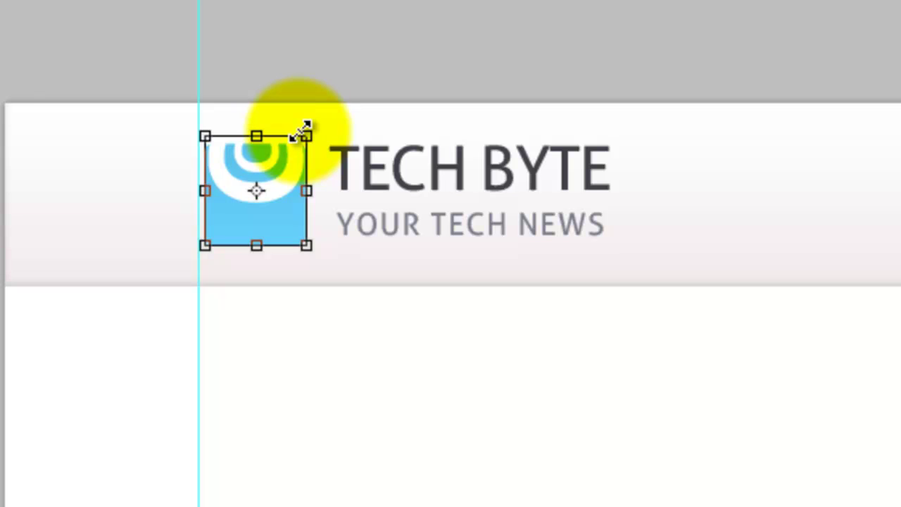
{"action": "left_click_drag", "start_coordinate": [302, 131], "coordinate": [298, 132]}
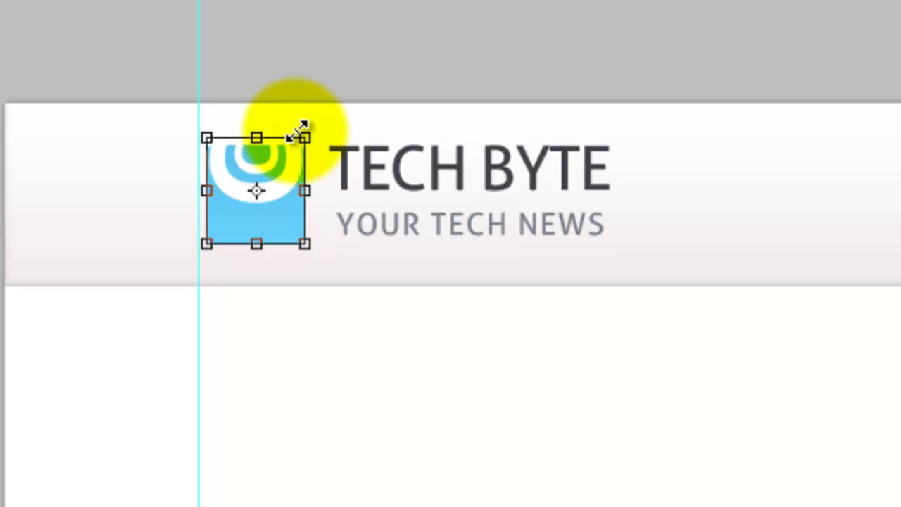
{"action": "key", "text": "Return"}
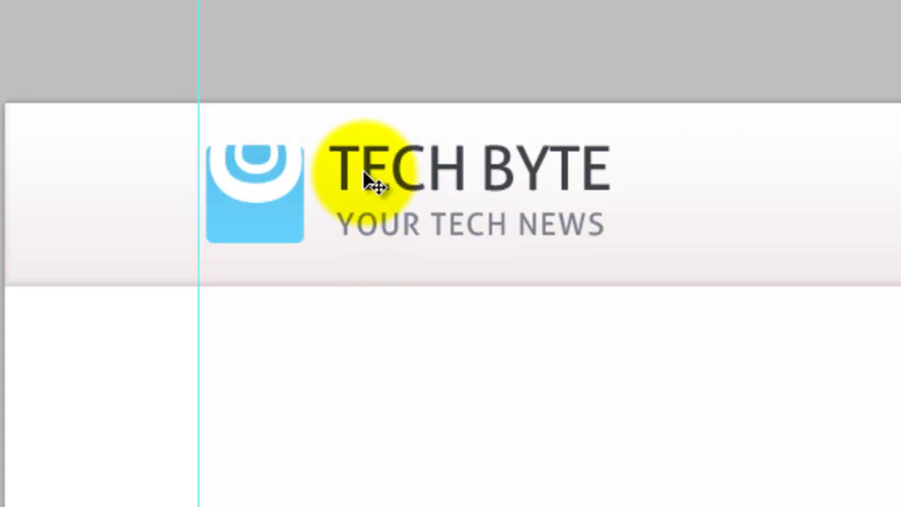
{"action": "key", "text": "Left"}
{"action": "key", "text": "Down"}
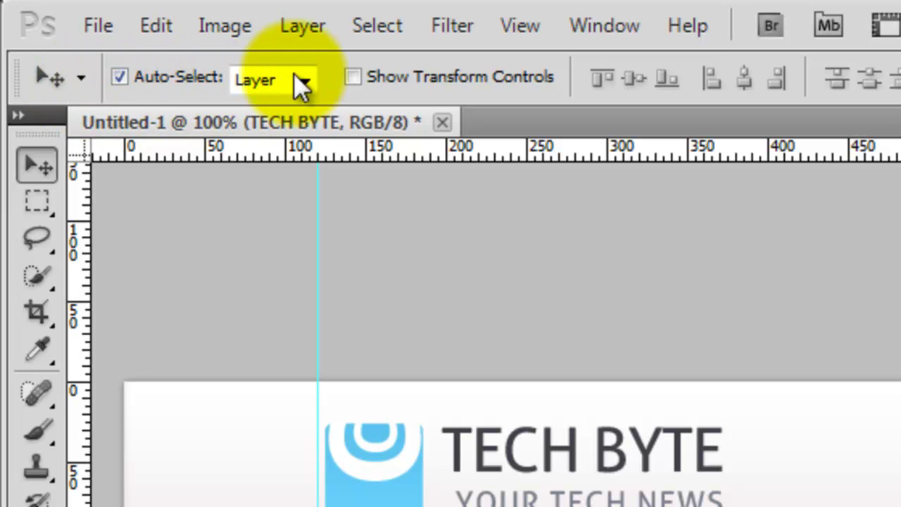
Check that the Move tool's Auto-Select targets Layer, and pick the C and TECH BYTE layers directly on the canvas.
{"action": "left_click", "coordinate": [151, 80]}
{"action": "left_click", "coordinate": [157, 80]}
{"action": "left_click", "coordinate": [301, 81]}
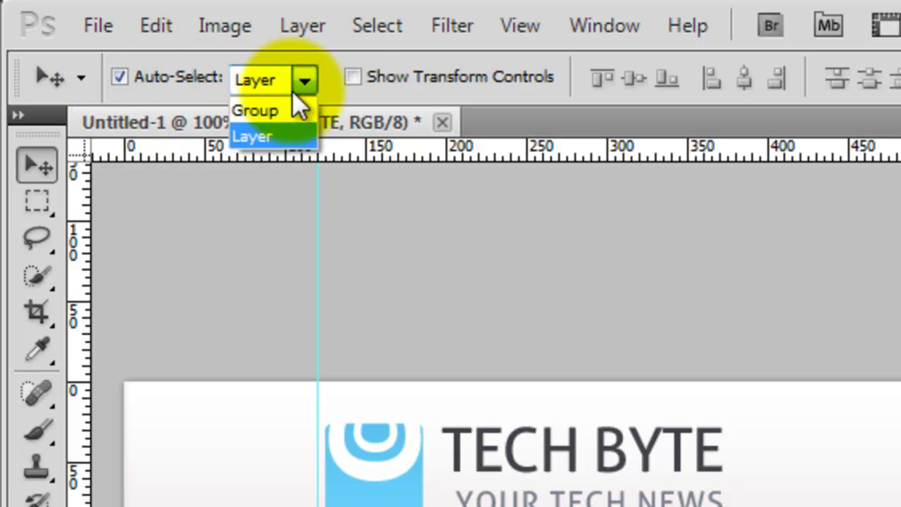
{"action": "left_click", "coordinate": [290, 138]}
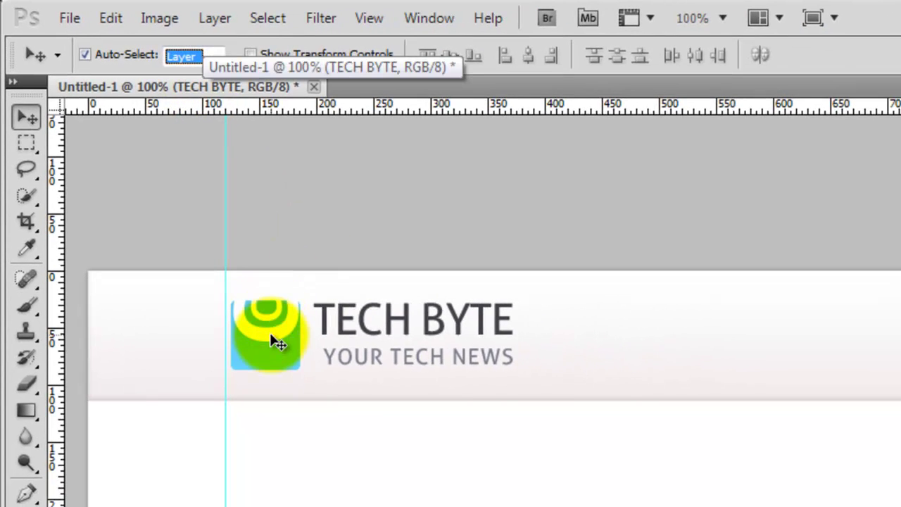
{"action": "left_click", "coordinate": [270, 332]}
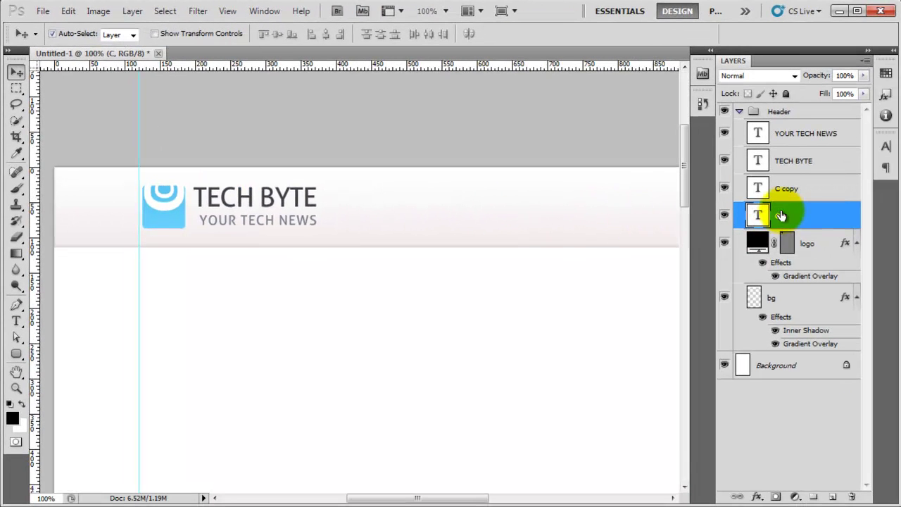
{"action": "left_click", "coordinate": [213, 201]}
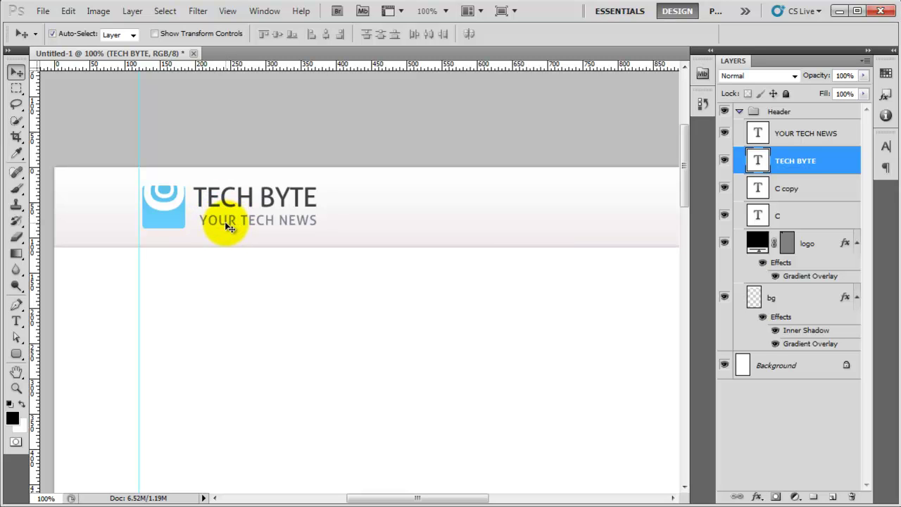
Nudge the YOUR TECH NEWS tagline left, keeping its height, to align its left edge under the TECH BYTE text.
{"action": "left_click", "coordinate": [229, 225]}
{"action": "key", "text": "Left"}
{"action": "key", "text": "Left"}
{"action": "key", "text": "Left"}
{"action": "key", "text": "Left"}
{"action": "key", "text": "Up"}
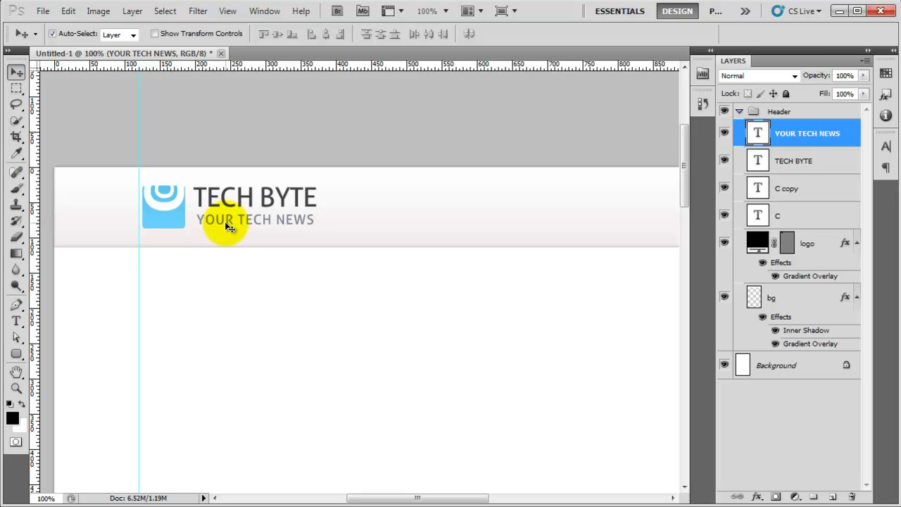
{"action": "key", "text": "Down"}
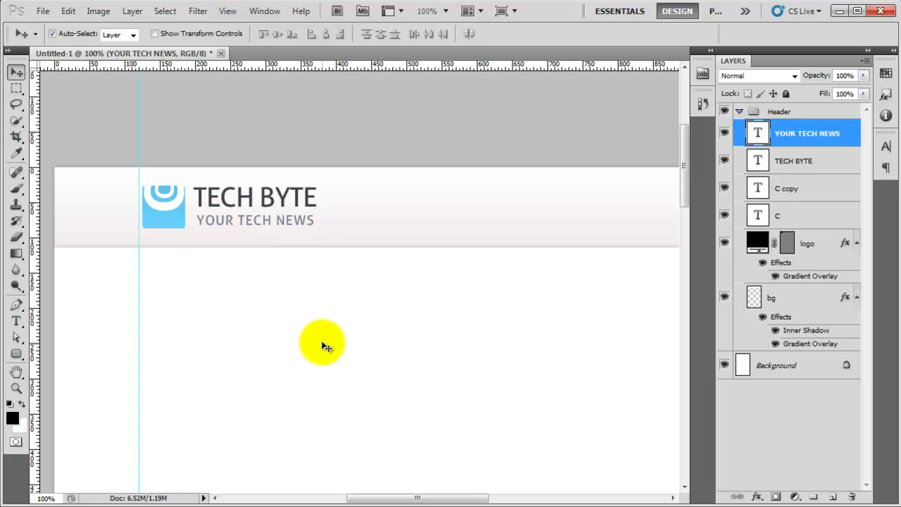
Deselect all layers and collapse the layer list to show the header between both vertical guides.
{"action": "left_click", "coordinate": [428, 316]}
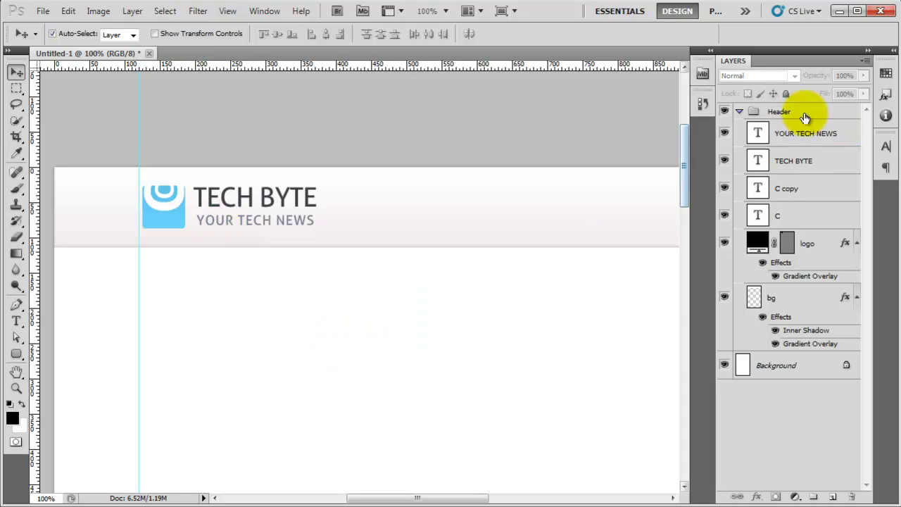
{"action": "left_click", "coordinate": [868, 50]}
{"action": "left_click_drag", "start_coordinate": [563, 288], "coordinate": [509, 243]}
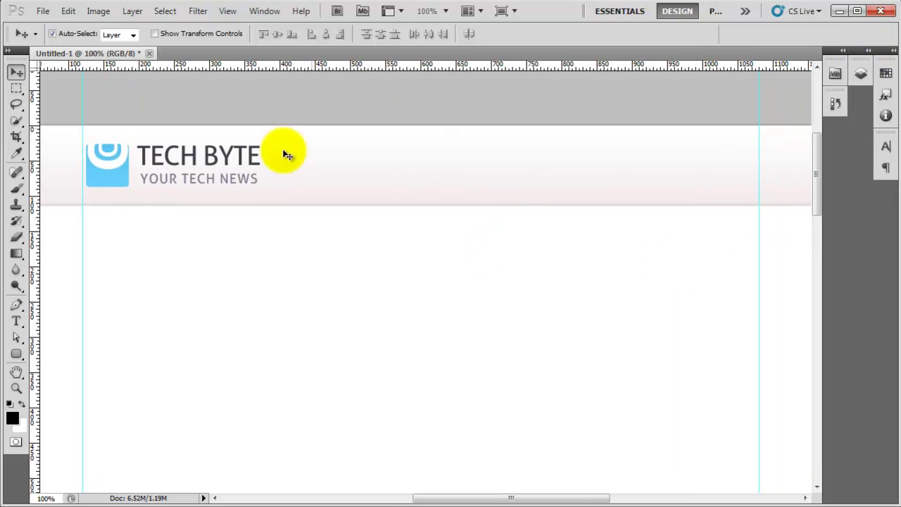